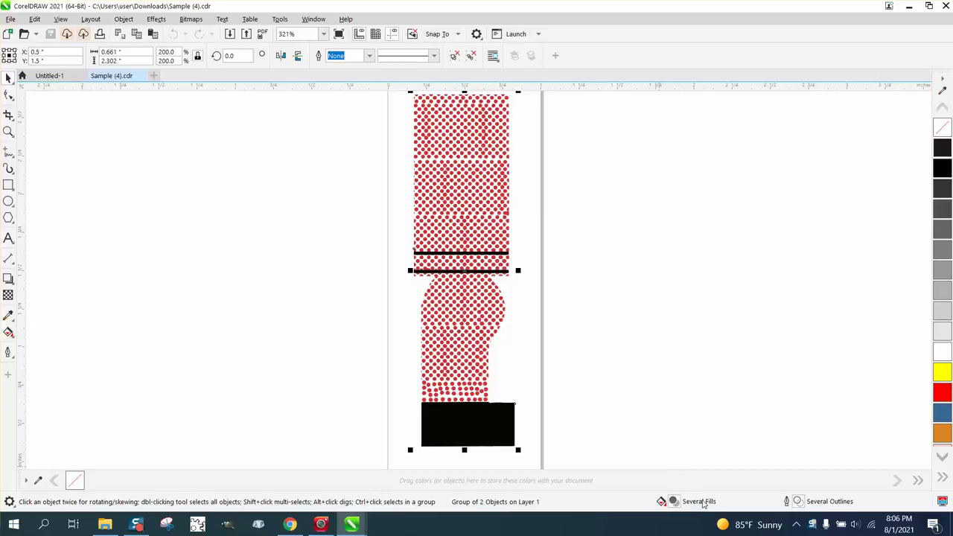
Ungroup all the nested groups in the dotted artwork so every shape becomes an individual object
{"action": "left_click", "coordinate": [124, 18]}
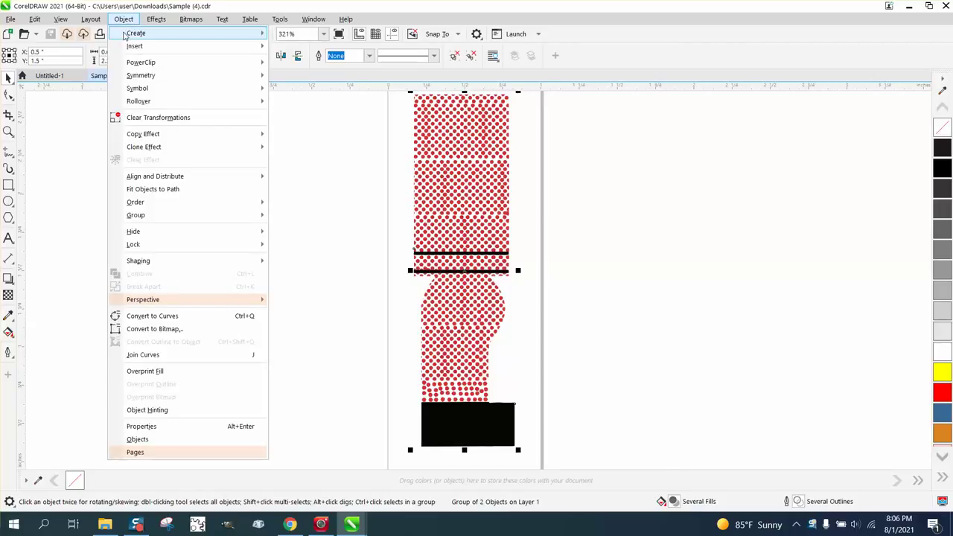
{"action": "mouse_move", "coordinate": [147, 215]}
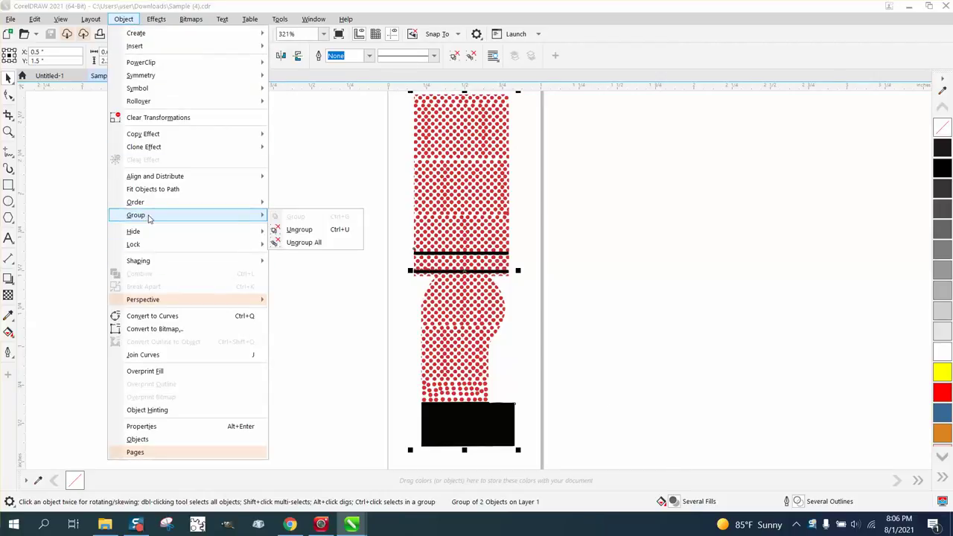
{"action": "left_click", "coordinate": [304, 243]}
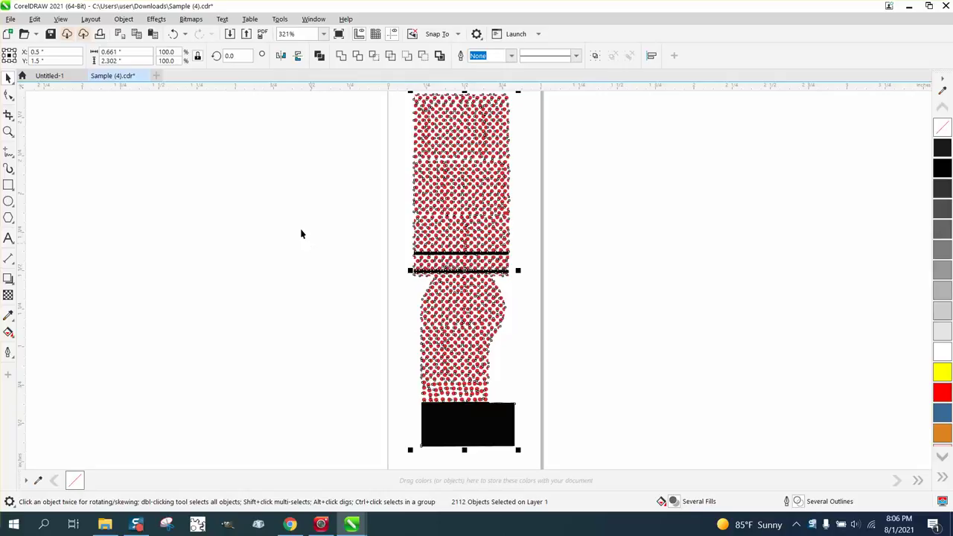
Check whether any grouping remains, first with the whole artwork selected and then by selecting single red dots
{"action": "left_click", "coordinate": [121, 20]}
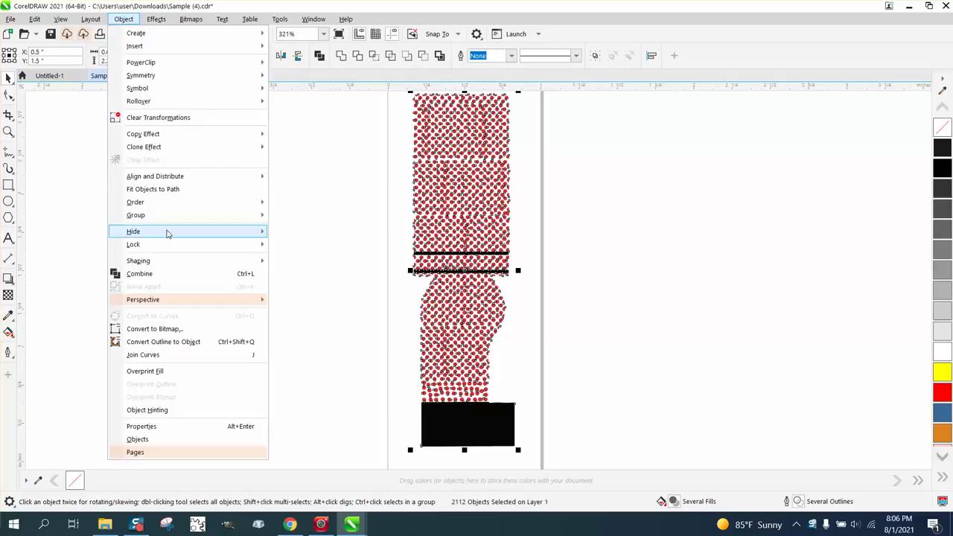
{"action": "mouse_move", "coordinate": [193, 222]}
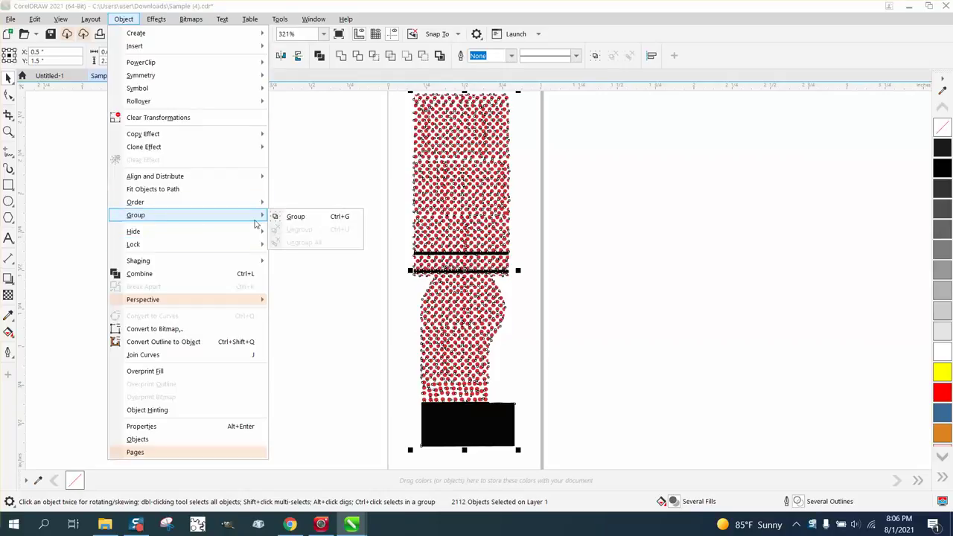
{"action": "left_click", "coordinate": [393, 251]}
{"action": "scroll", "coordinate": [374, 226], "scroll_direction": "down", "scroll_amount": 3}
{"action": "left_click_drag", "start_coordinate": [375, 114], "coordinate": [533, 394]}
{"action": "left_click", "coordinate": [124, 18]}
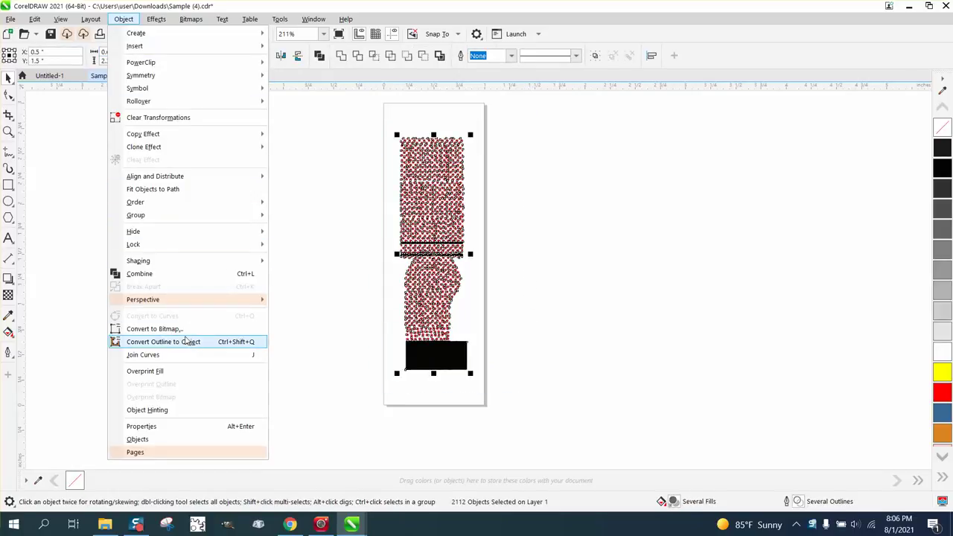
{"action": "mouse_move", "coordinate": [151, 217]}
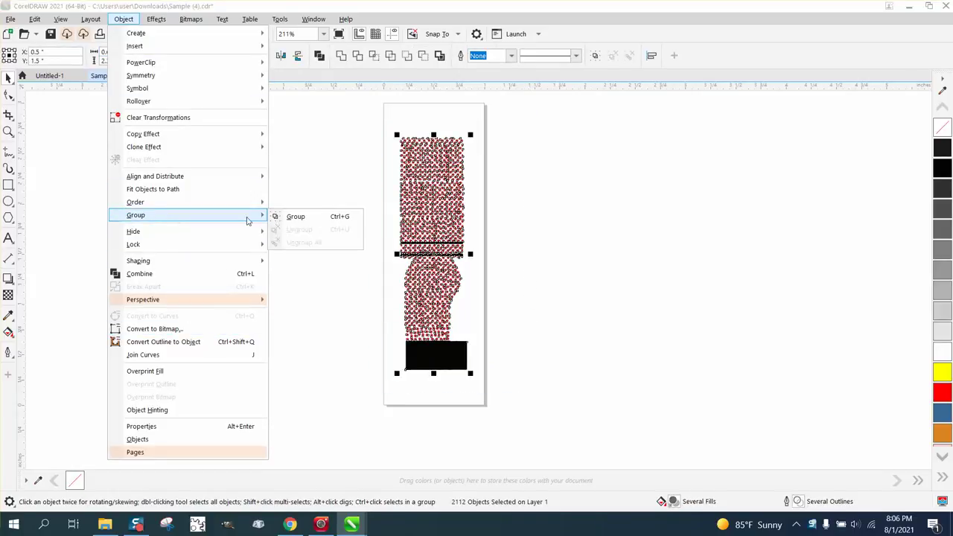
{"action": "left_click", "coordinate": [385, 196]}
{"action": "left_click", "coordinate": [404, 196]}
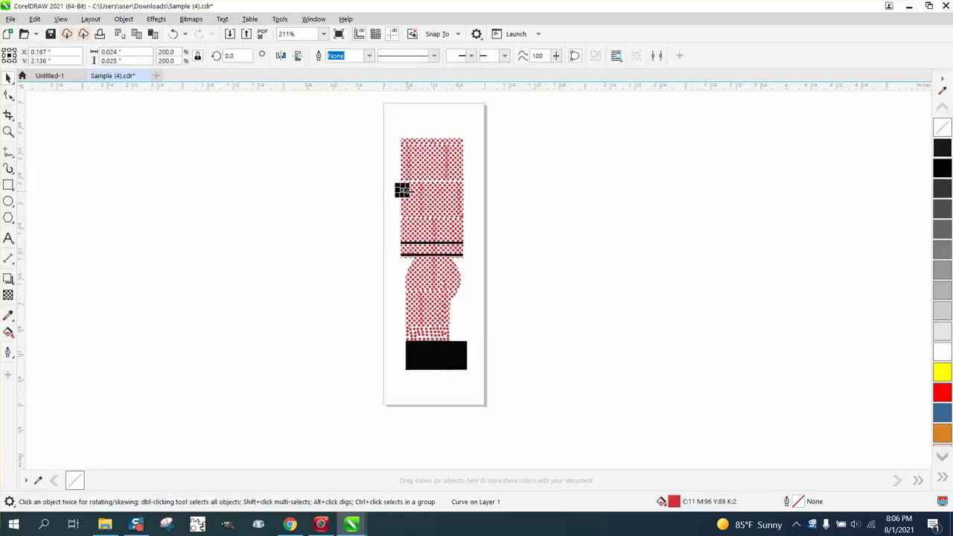
{"action": "left_click", "coordinate": [414, 173]}
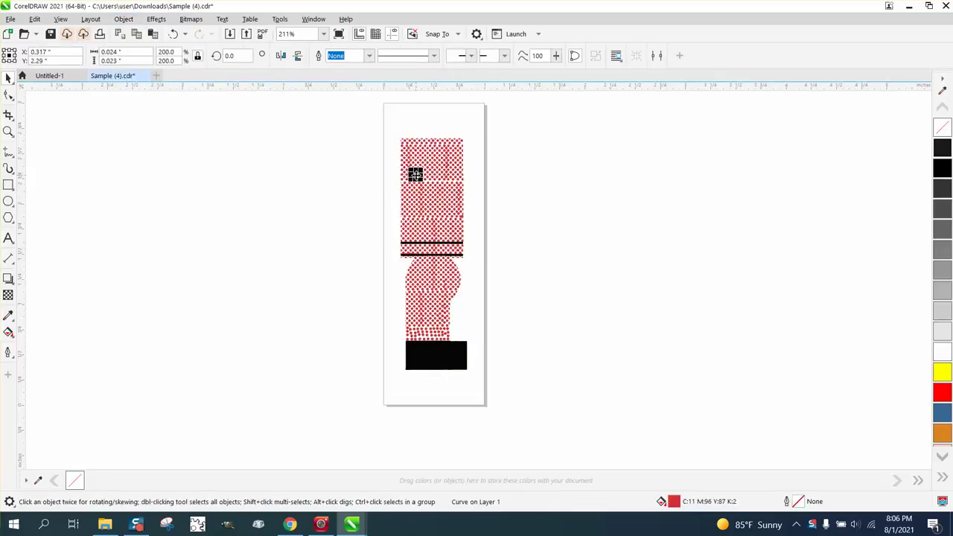
Break apart the large unfilled curve lying behind the red dots of the upper block
{"action": "left_click", "coordinate": [9, 131]}
{"action": "left_click_drag", "start_coordinate": [389, 132], "coordinate": [460, 179]}
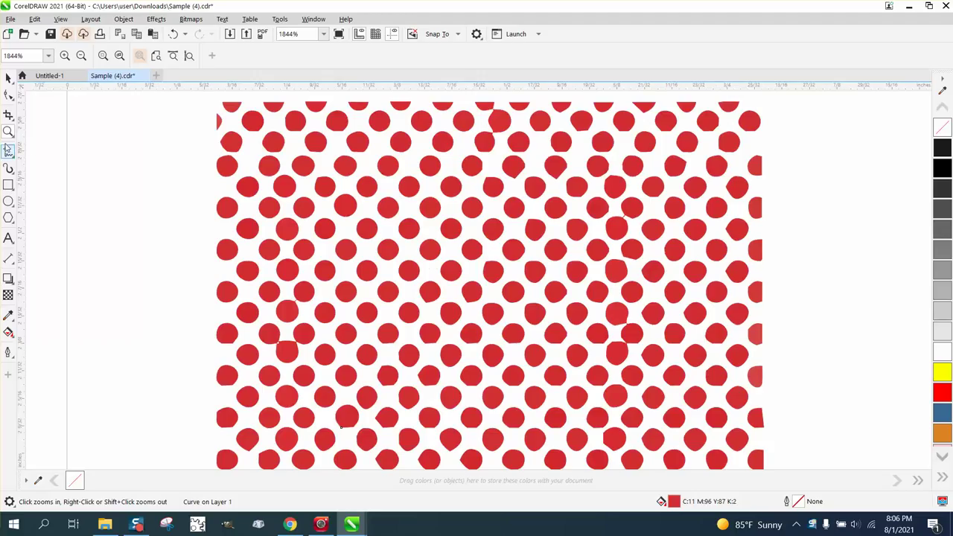
{"action": "left_click", "coordinate": [8, 77]}
{"action": "left_click", "coordinate": [260, 164]}
{"action": "left_click", "coordinate": [274, 168]}
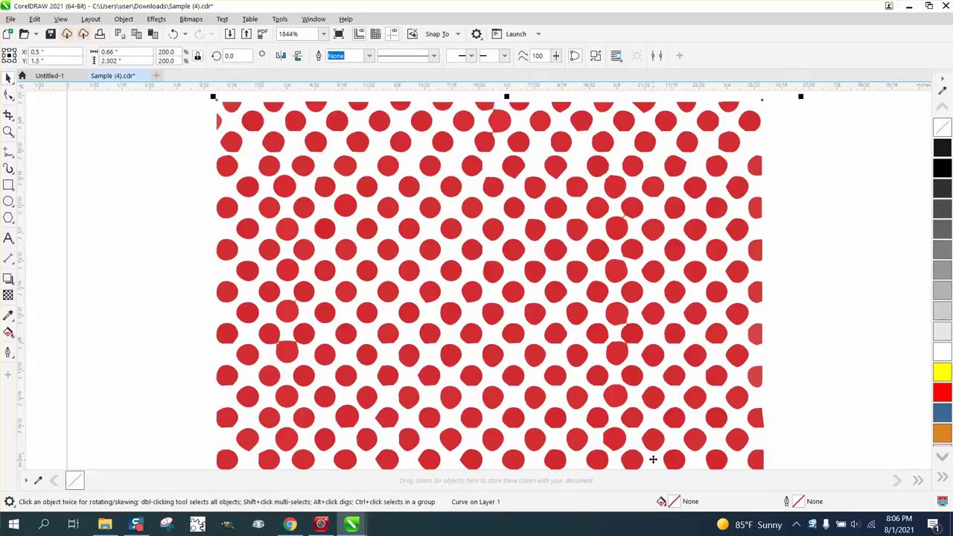
{"action": "scroll", "coordinate": [630, 424], "scroll_direction": "down", "scroll_amount": 2}
{"action": "key", "text": "Escape"}
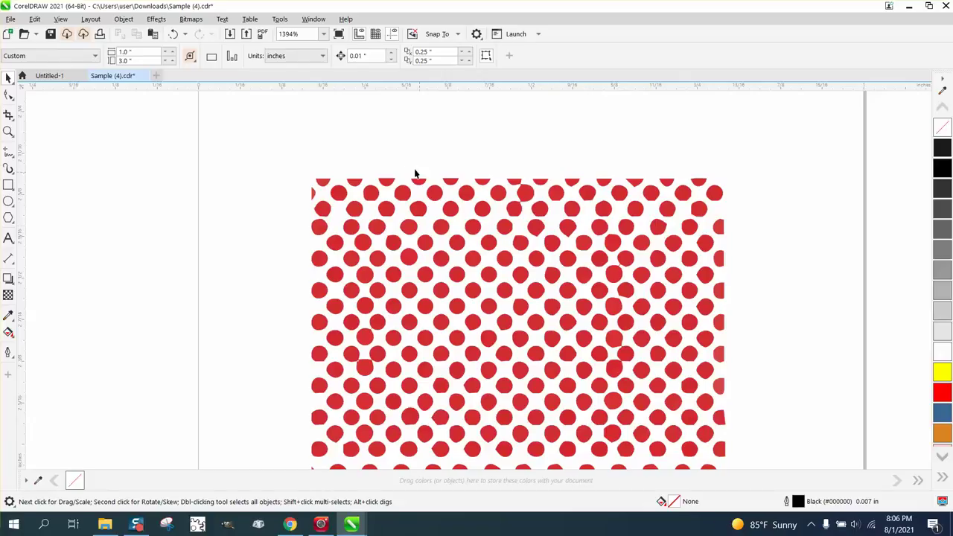
{"action": "left_click", "coordinate": [358, 193]}
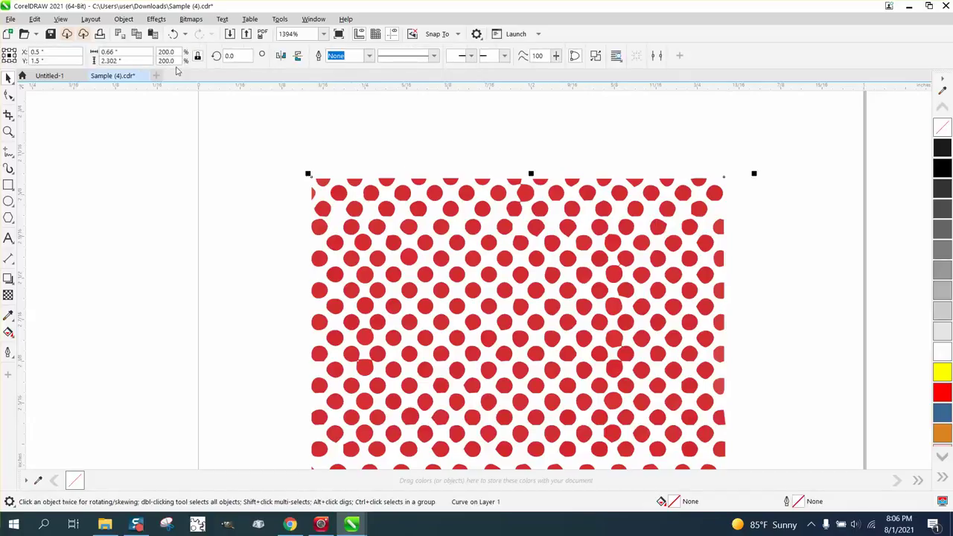
{"action": "left_click", "coordinate": [123, 18]}
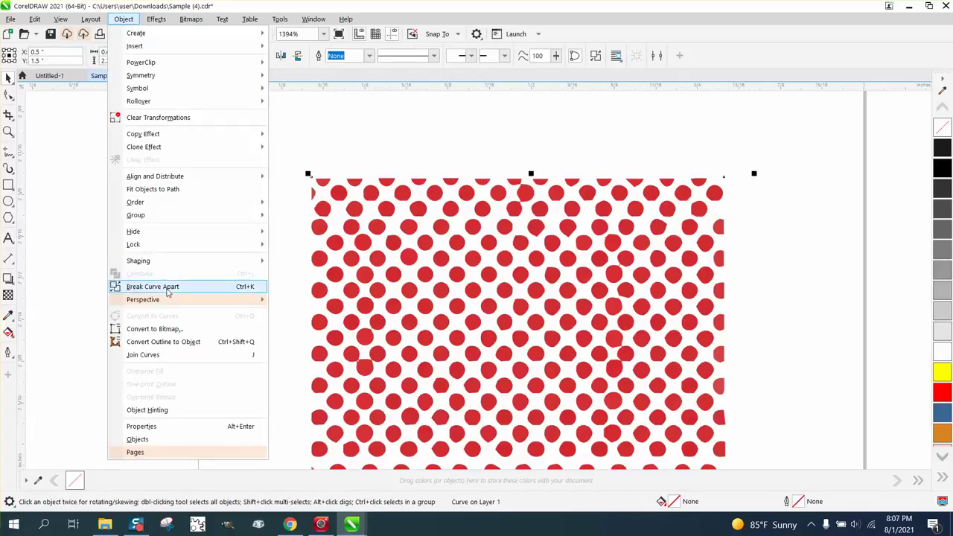
{"action": "left_click", "coordinate": [167, 287]}
{"action": "left_click", "coordinate": [166, 287]}
{"action": "left_click", "coordinate": [357, 195]}
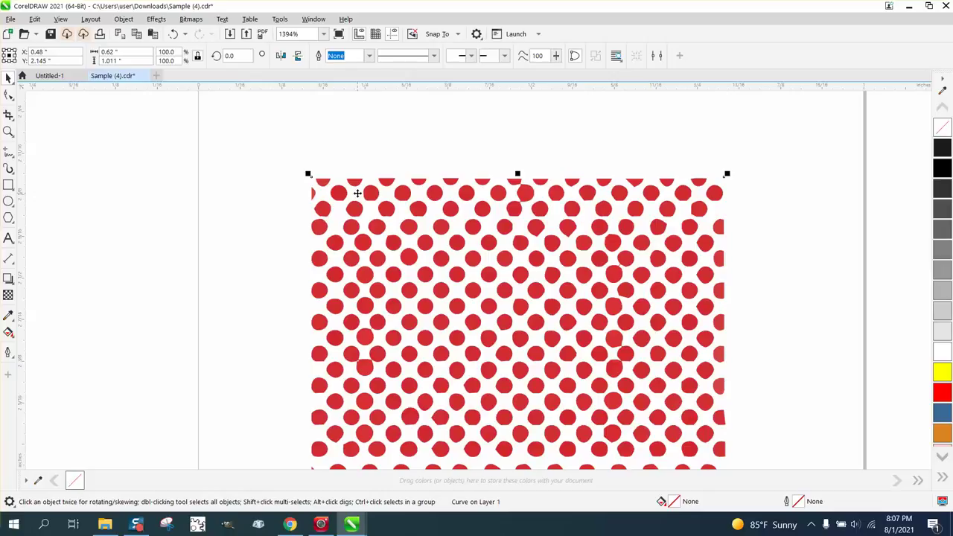
{"action": "key", "text": "Escape"}
Examine the fill colours of individual red dots across the upper block to compare their CMYK mixes
{"action": "left_click", "coordinate": [371, 195]}
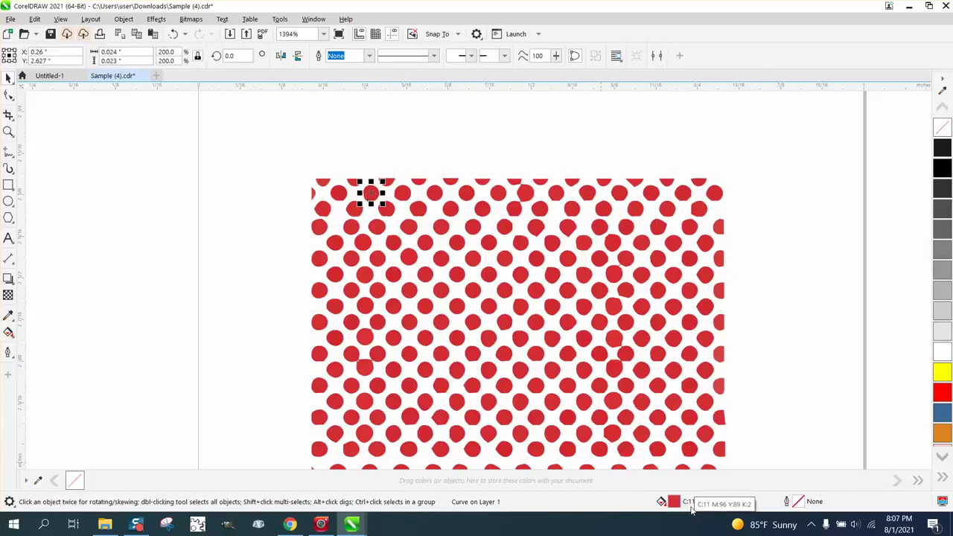
{"action": "left_click", "coordinate": [599, 260]}
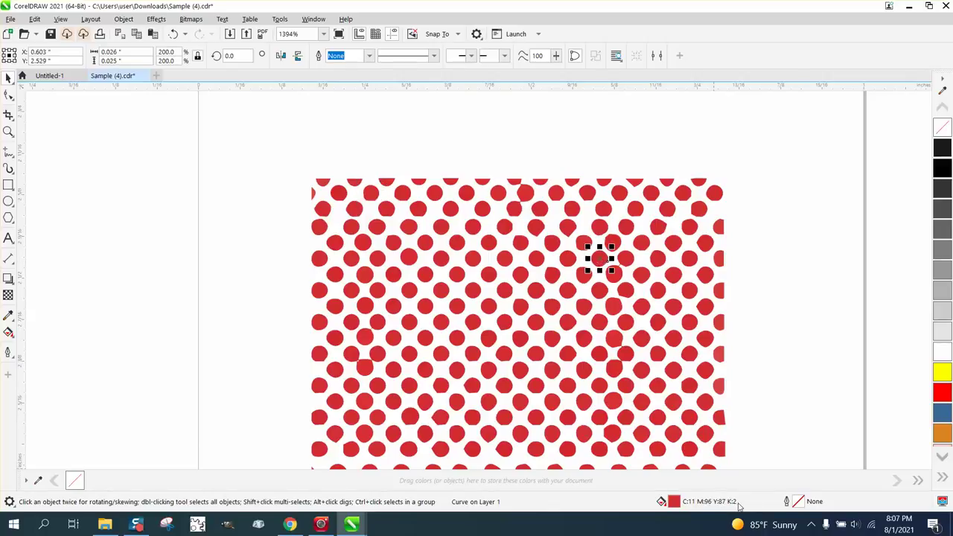
{"action": "left_click", "coordinate": [673, 243]}
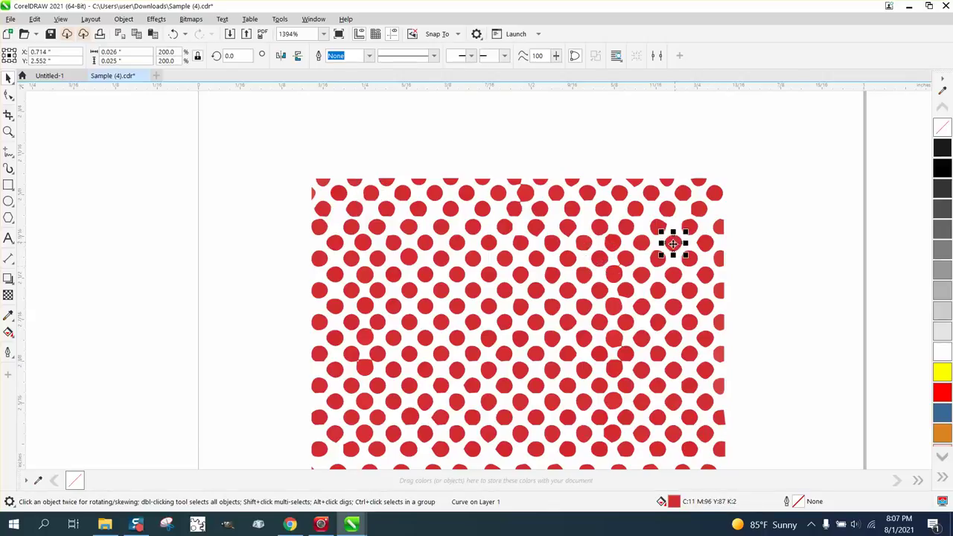
{"action": "left_click", "coordinate": [506, 292]}
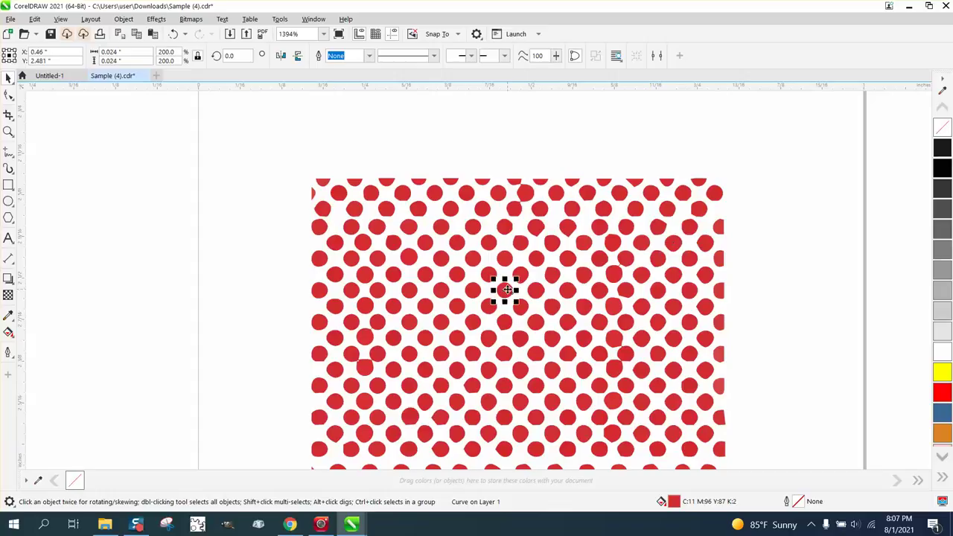
{"action": "left_click", "coordinate": [456, 308]}
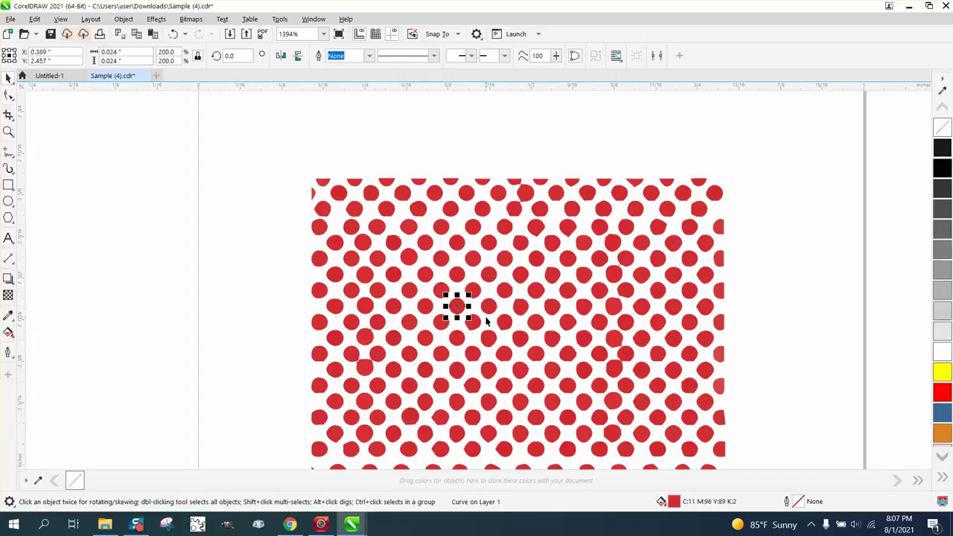
{"action": "left_click", "coordinate": [505, 325]}
{"action": "left_click", "coordinate": [518, 376]}
{"action": "left_click", "coordinate": [566, 387]}
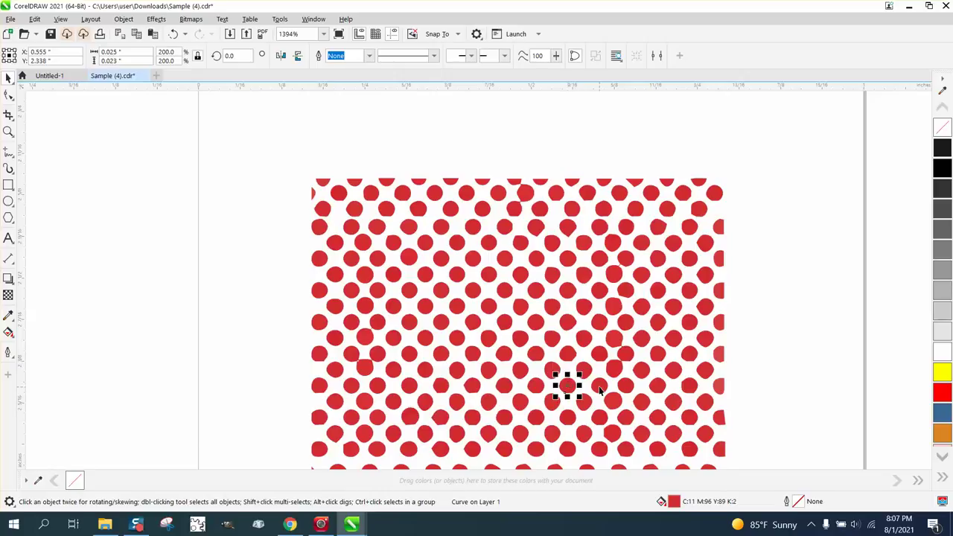
{"action": "left_click", "coordinate": [607, 393]}
{"action": "left_click", "coordinate": [627, 390]}
{"action": "left_click", "coordinate": [642, 372]}
Set the nudge distance to 1 inch and move the upper black bar that distance to the right, off the page
{"action": "scroll", "coordinate": [169, 218], "scroll_direction": "down", "scroll_amount": 6}
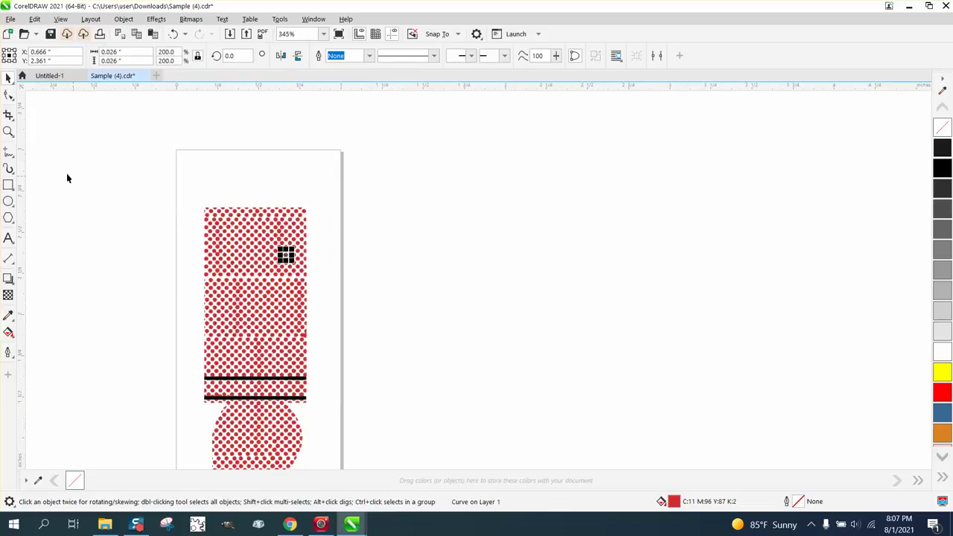
{"action": "left_click", "coordinate": [8, 131]}
{"action": "left_click_drag", "start_coordinate": [192, 283], "coordinate": [427, 440]}
{"action": "left_click", "coordinate": [9, 78]}
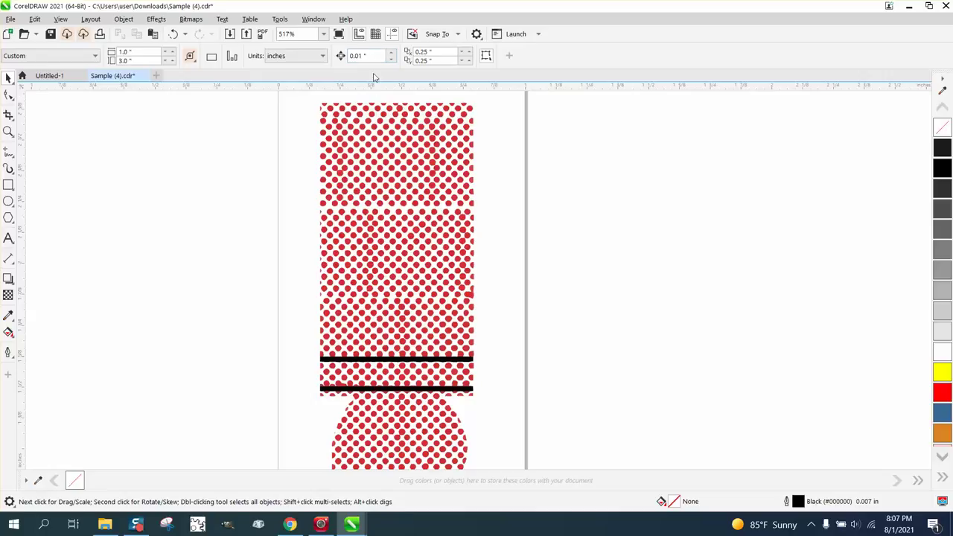
{"action": "left_click_drag", "start_coordinate": [369, 56], "coordinate": [332, 60]}
{"action": "type", "text": "1"}
{"action": "left_click", "coordinate": [462, 362]}
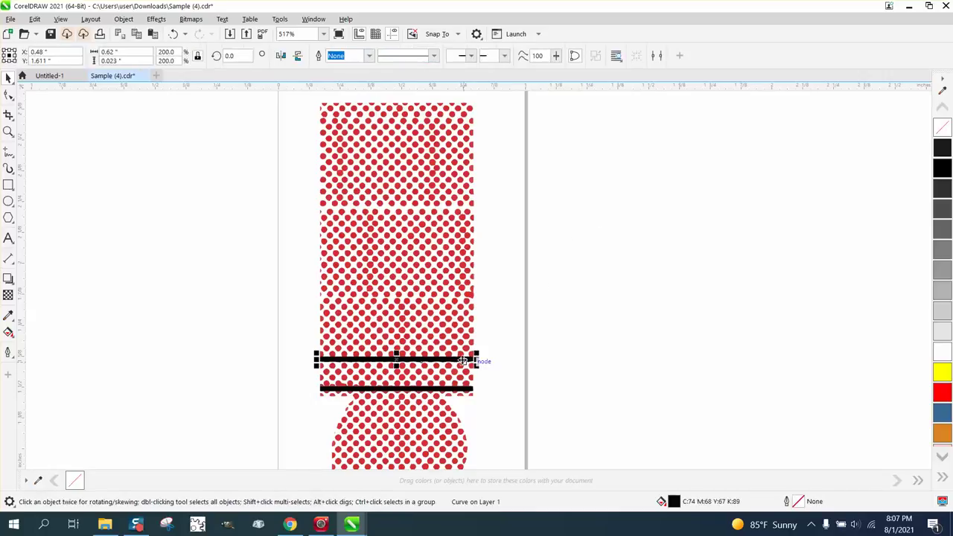
{"action": "key", "text": "Right"}
Delete the grey RDG_WHITE bar lying beneath the upper black bar's original position
{"action": "left_click", "coordinate": [462, 360]}
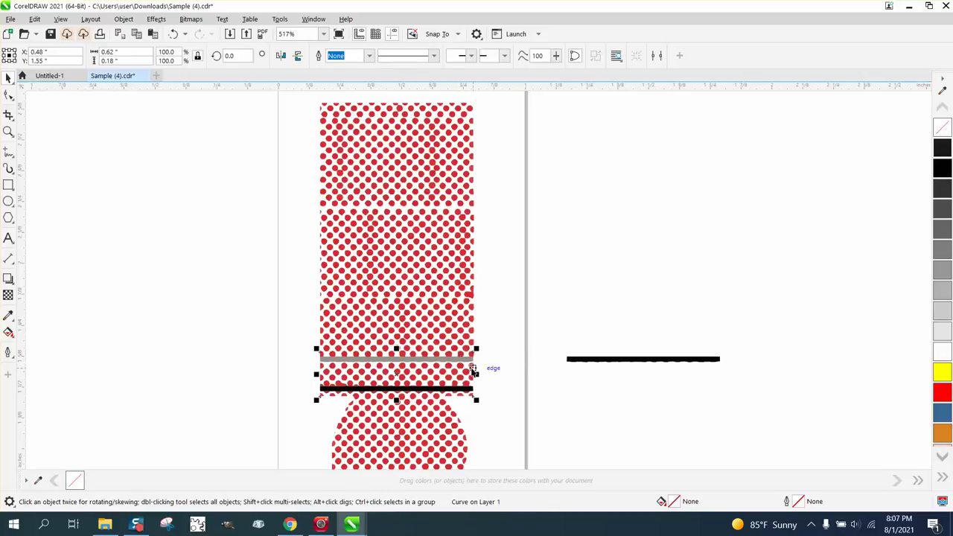
{"action": "key", "text": "Escape"}
{"action": "left_click", "coordinate": [465, 361]}
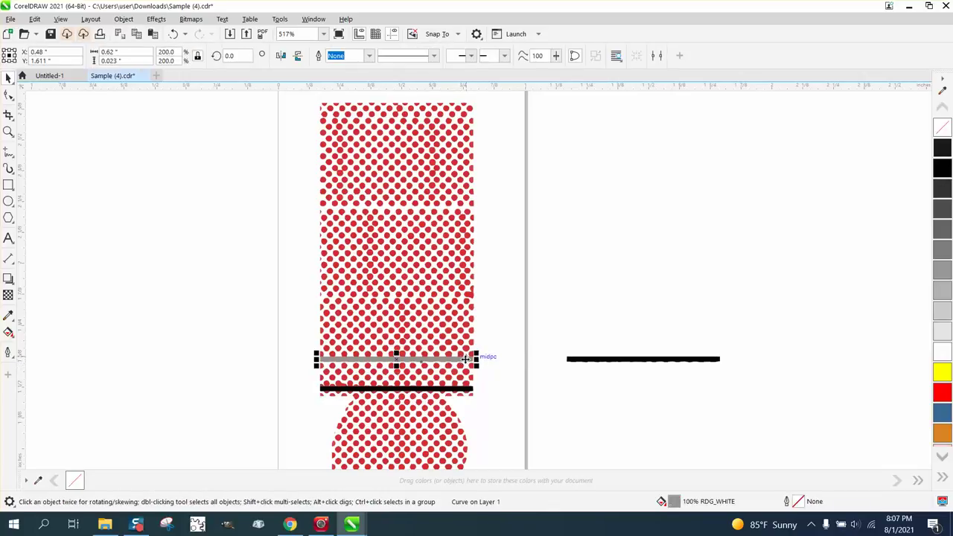
{"action": "key", "text": "Delete"}
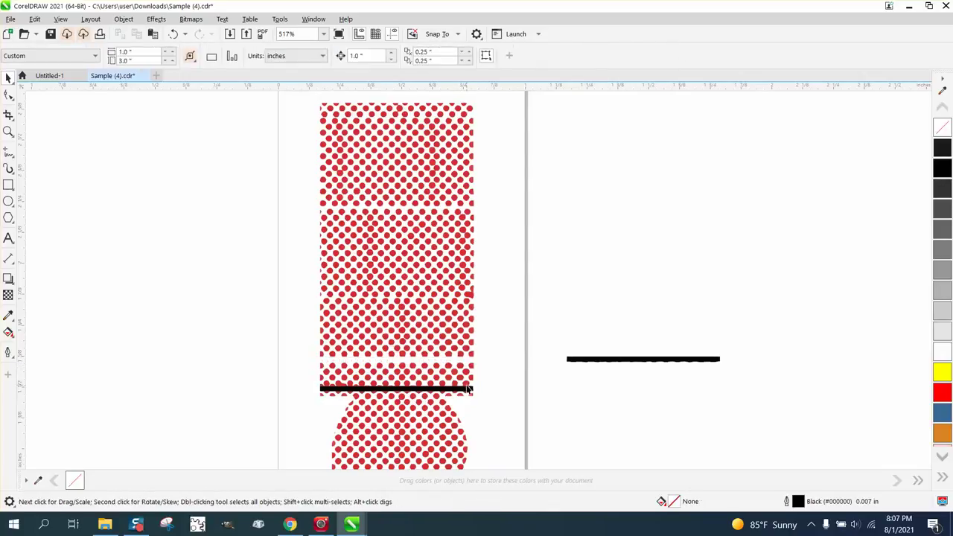
Move the lower black bar 1 inch to the right and delete the grey RDG_WHITE bar beneath it
{"action": "left_click", "coordinate": [468, 388]}
{"action": "left_click_drag", "start_coordinate": [468, 388], "coordinate": [712, 388]}
{"action": "left_click", "coordinate": [467, 387]}
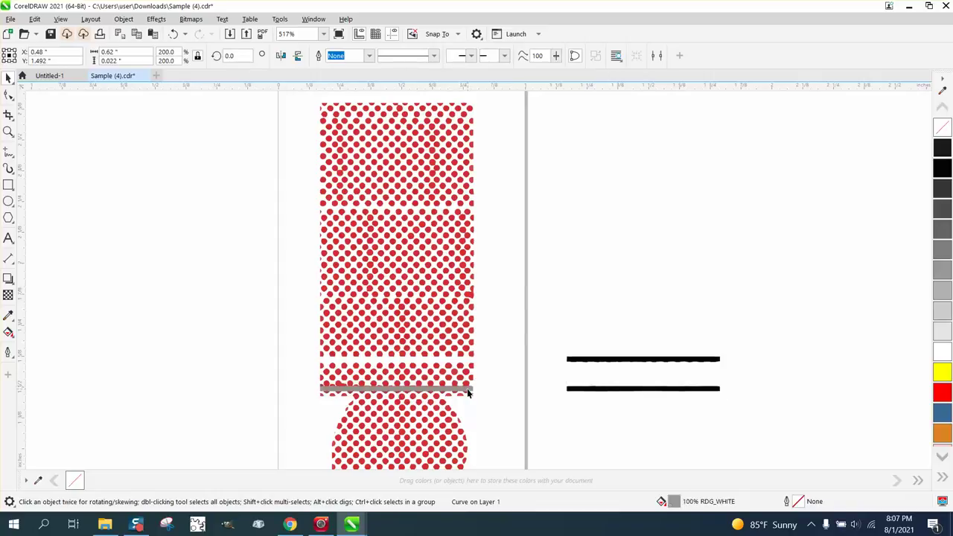
{"action": "key", "text": "Delete"}
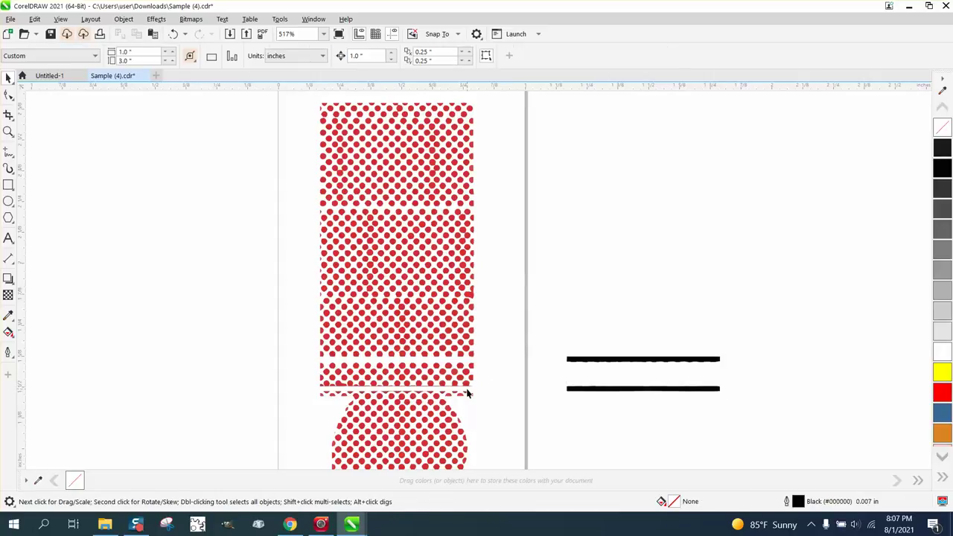
Move the large black block at the base of the dotted figure 1 inch to the right, off the page
{"action": "scroll", "coordinate": [465, 389], "scroll_direction": "down", "scroll_amount": 1}
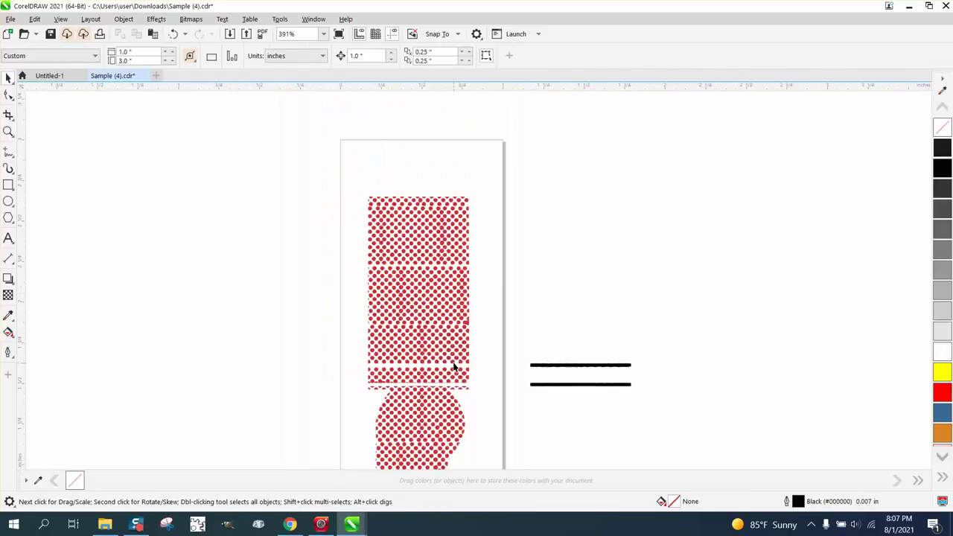
{"action": "left_click", "coordinate": [8, 132]}
{"action": "left_click_drag", "start_coordinate": [364, 371], "coordinate": [470, 403]}
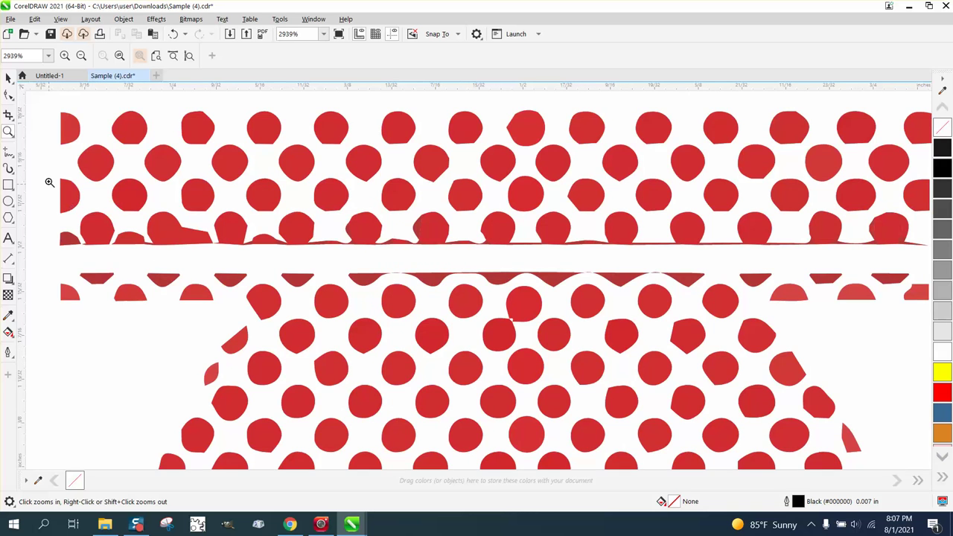
{"action": "scroll", "coordinate": [379, 261], "scroll_direction": "down", "scroll_amount": 5}
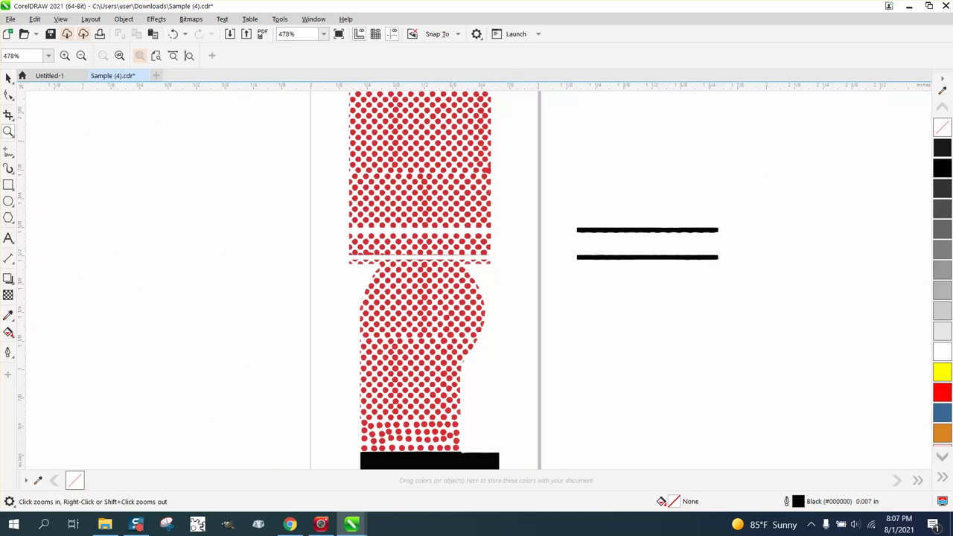
{"action": "left_click", "coordinate": [8, 77]}
{"action": "left_click", "coordinate": [480, 458]}
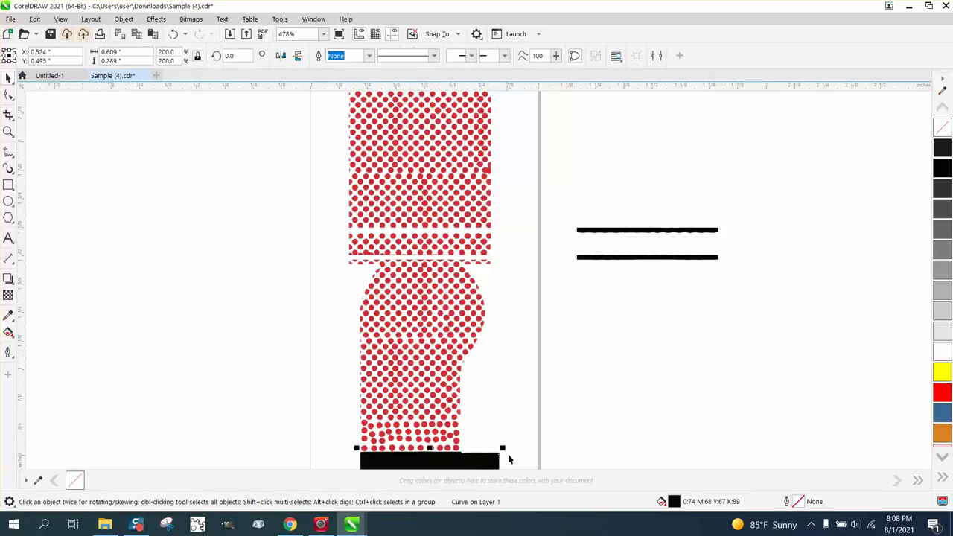
{"action": "scroll", "coordinate": [506, 450], "scroll_direction": "down", "scroll_amount": 1}
{"action": "left_click_drag", "start_coordinate": [492, 453], "coordinate": [641, 453]}
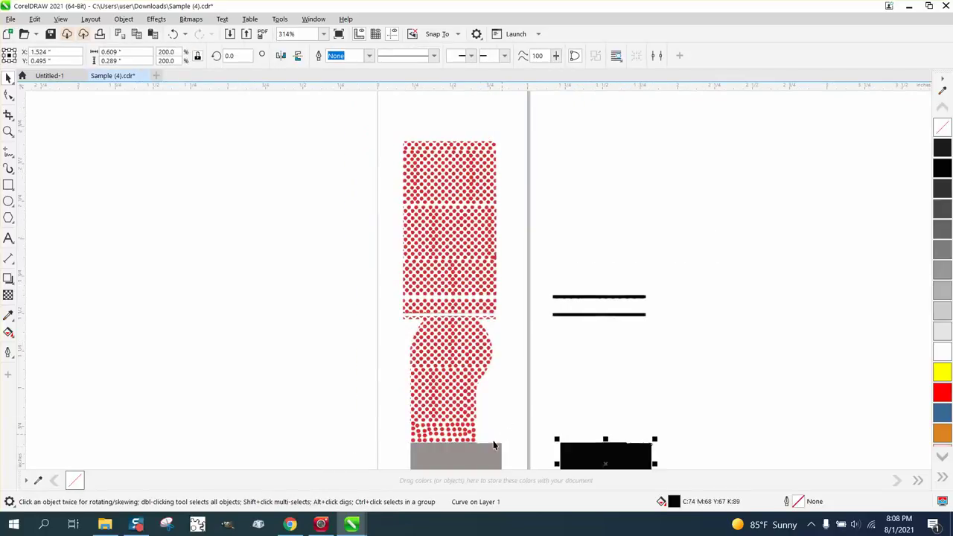
Delete the grey duplicate block lying beneath the black base block's original position
{"action": "left_click", "coordinate": [480, 449]}
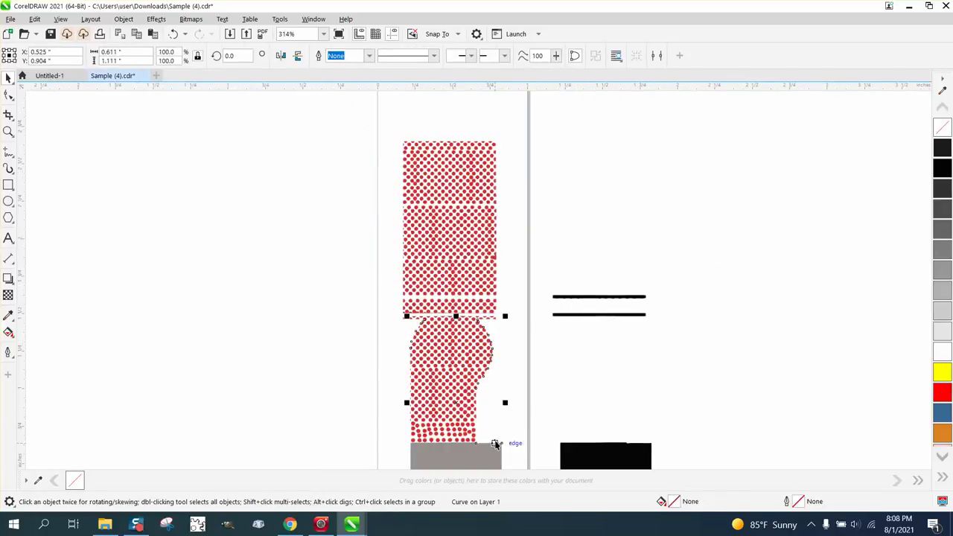
{"action": "key", "text": "Escape"}
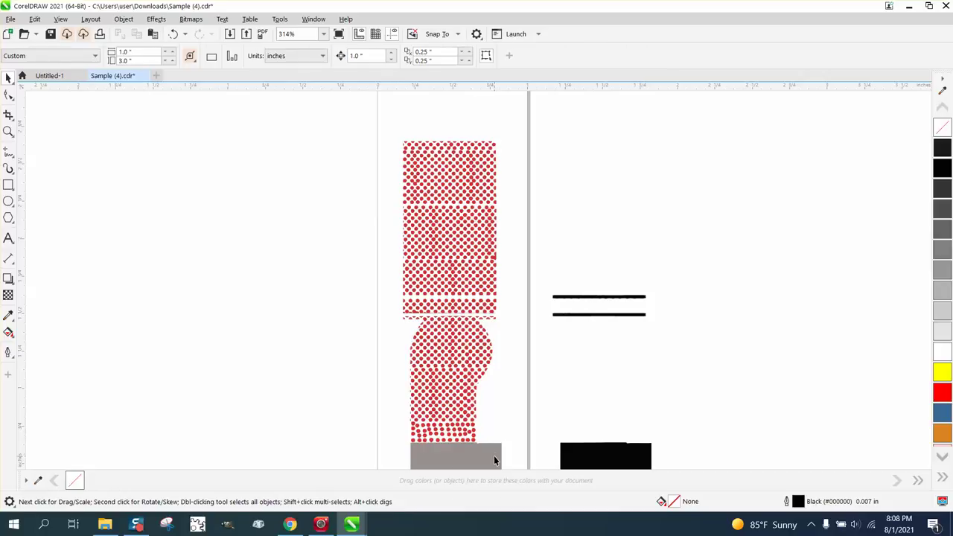
{"action": "left_click", "coordinate": [494, 457]}
{"action": "key", "text": "Delete"}
Delete the thin black line left on the page below the dotted figure
{"action": "scroll", "coordinate": [488, 451], "scroll_direction": "down", "scroll_amount": 3}
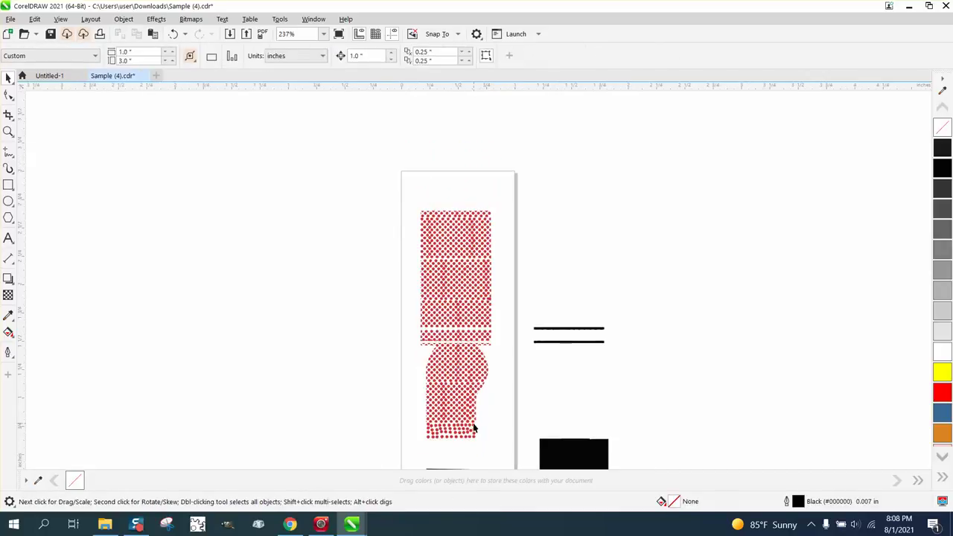
{"action": "scroll", "coordinate": [429, 459], "scroll_direction": "down", "scroll_amount": 1}
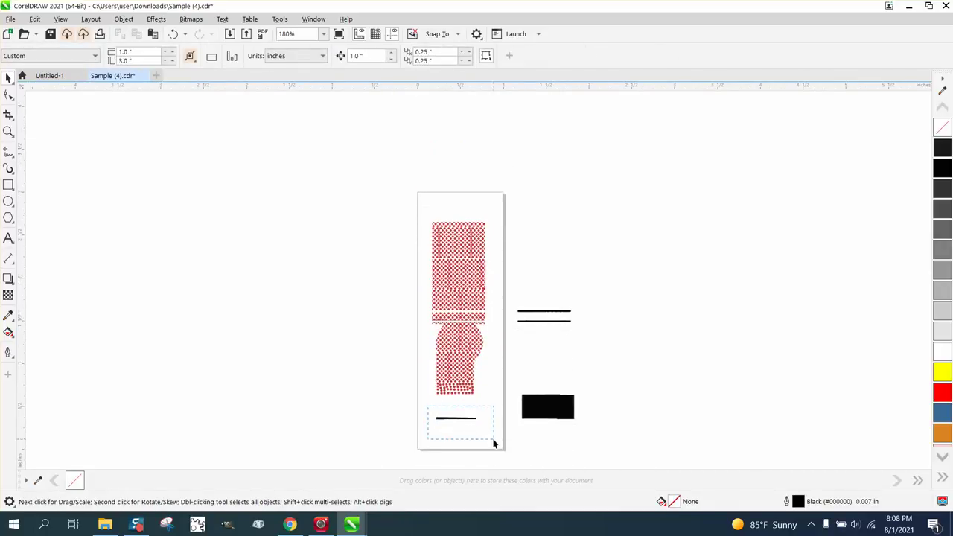
{"action": "left_click", "coordinate": [492, 437]}
{"action": "key", "text": "Delete"}
Select all the dots of the figure on the page and give them one uniform red fill, #FF0000
{"action": "left_click", "coordinate": [8, 131]}
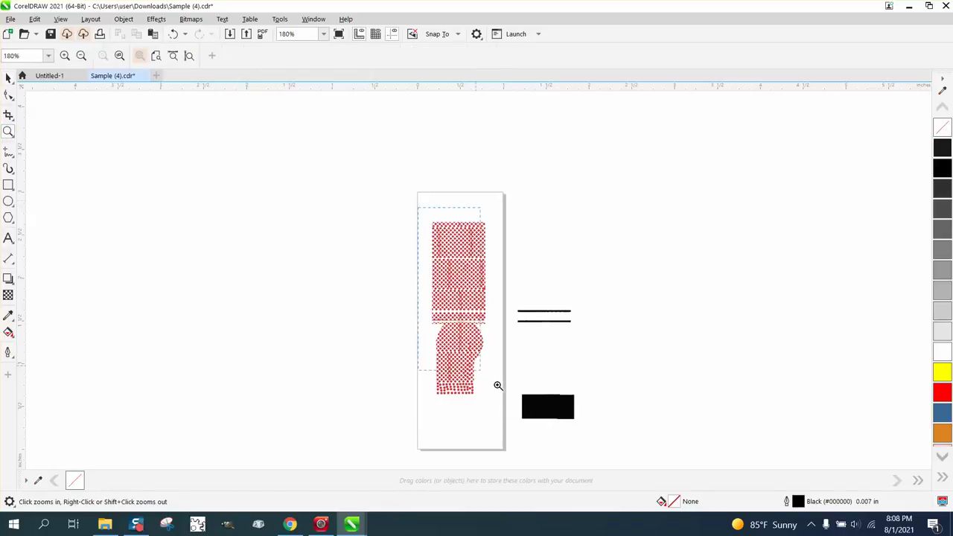
{"action": "scroll", "coordinate": [513, 394], "scroll_direction": "up", "scroll_amount": 3}
{"action": "left_click", "coordinate": [8, 77]}
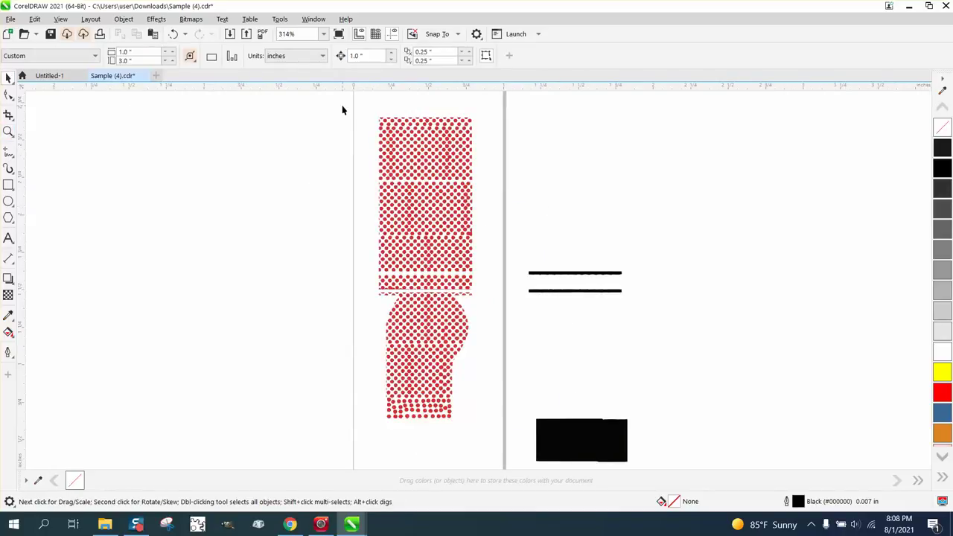
{"action": "left_click_drag", "start_coordinate": [493, 399], "coordinate": [521, 447]}
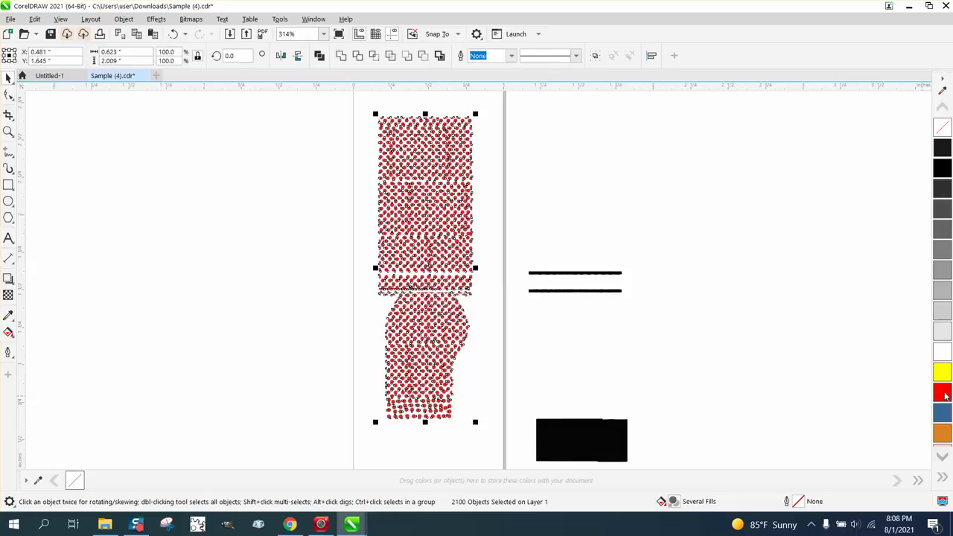
{"action": "left_click", "coordinate": [943, 394]}
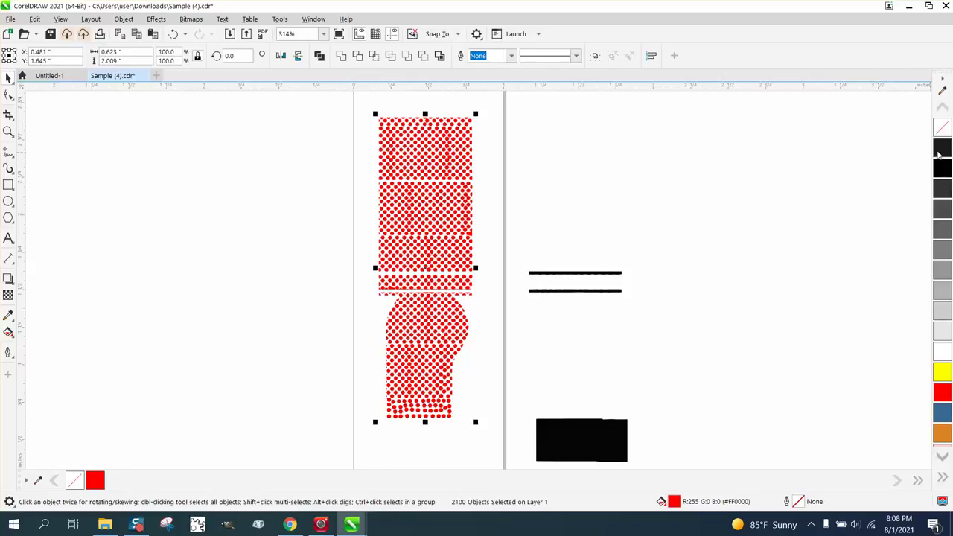
Move the two black bars and the black base block 1 inch back to the left onto the dotted figure
{"action": "left_click_drag", "start_coordinate": [512, 260], "coordinate": [668, 331]}
{"action": "key", "text": "ctrl+z"}
{"action": "left_click", "coordinate": [606, 451]}
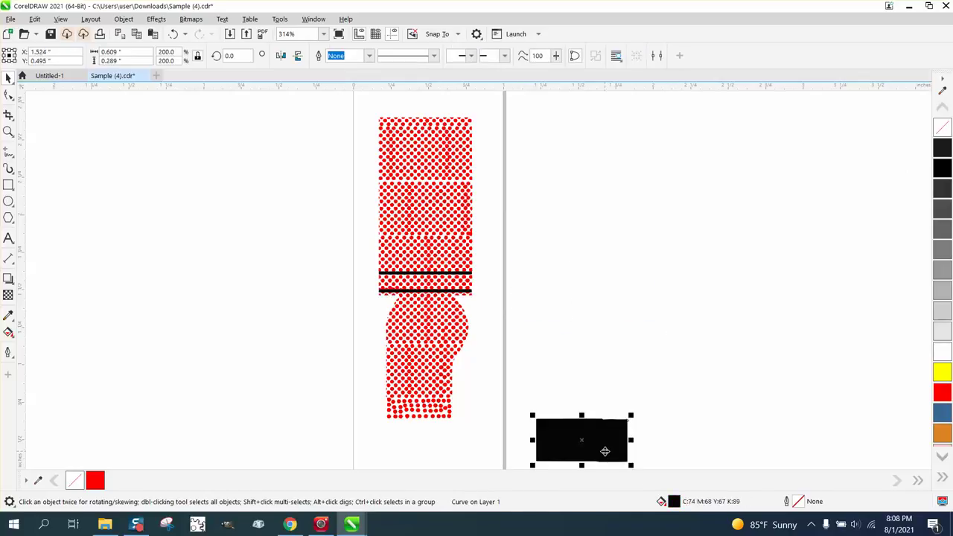
{"action": "key", "text": "ctrl+z"}
{"action": "left_click", "coordinate": [502, 340]}
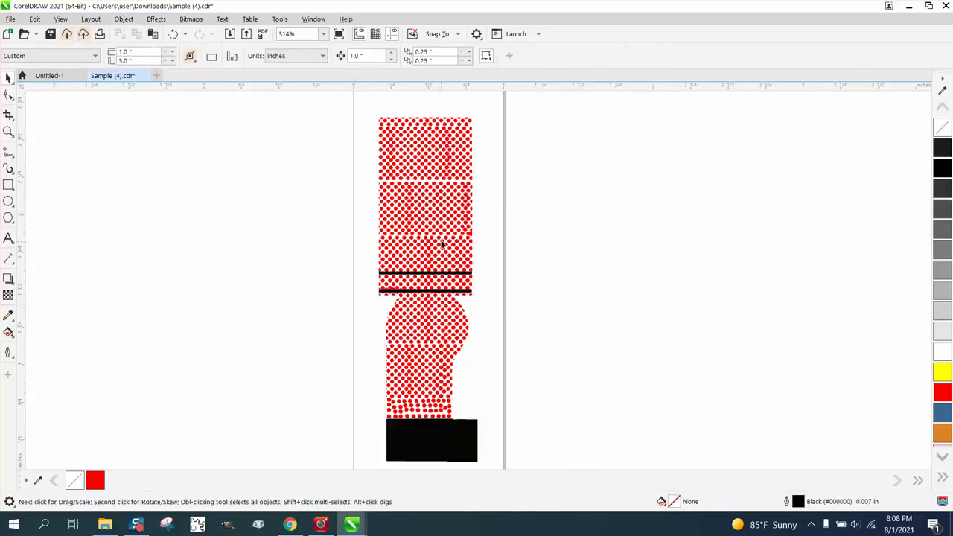
Examine the recoloured dots across the upper block up close, checking their fill, shapes and where neighbouring dots touch
{"action": "left_click", "coordinate": [443, 210]}
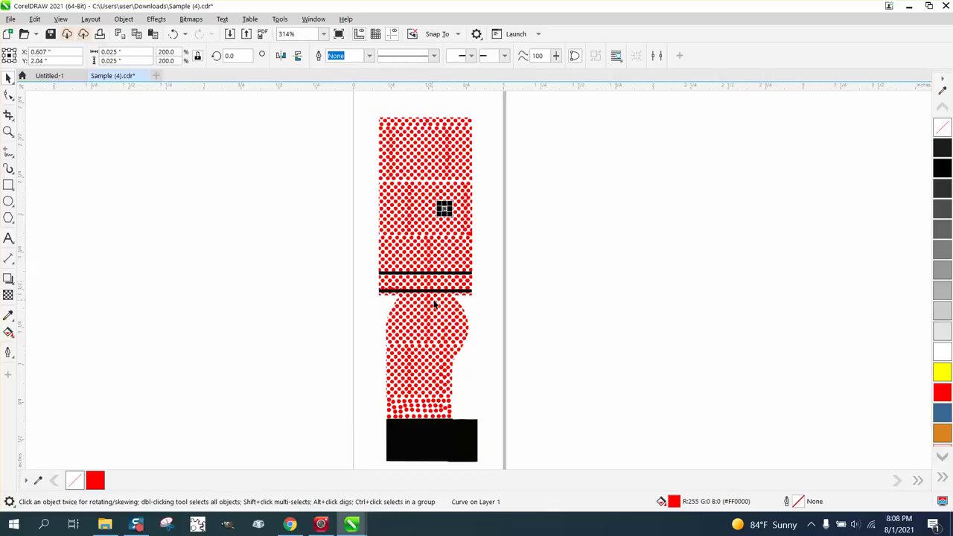
{"action": "left_click", "coordinate": [8, 131]}
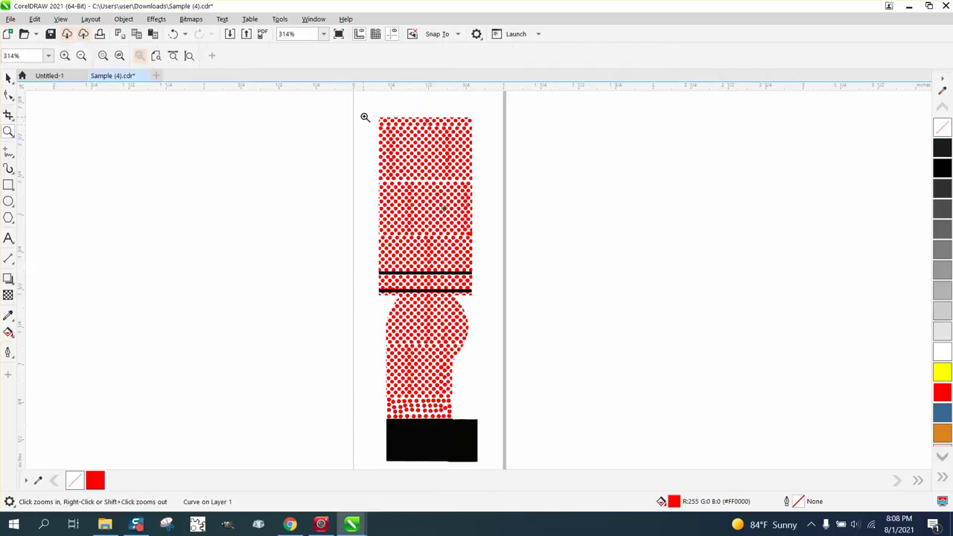
{"action": "left_click_drag", "start_coordinate": [367, 116], "coordinate": [548, 171]}
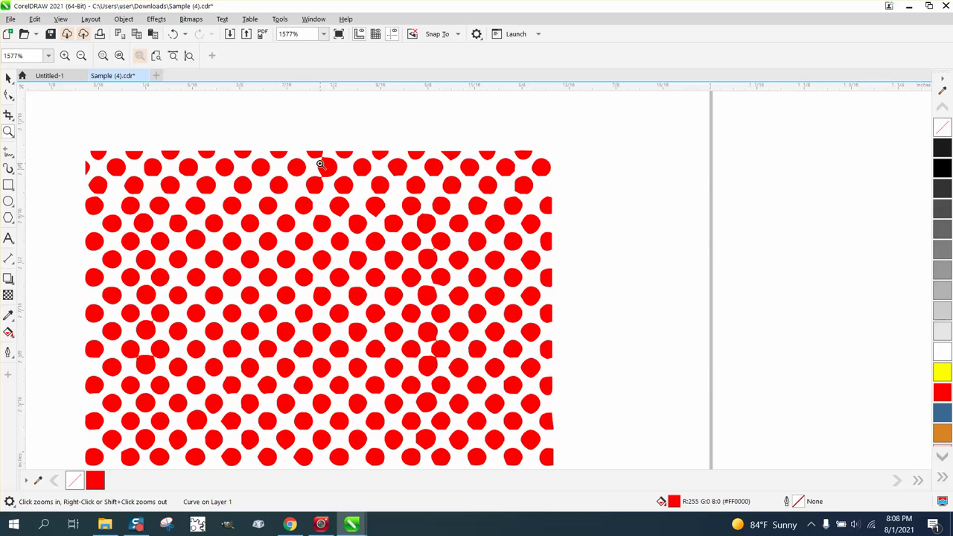
{"action": "left_click_drag", "start_coordinate": [292, 158], "coordinate": [346, 186]}
{"action": "scroll", "coordinate": [457, 280], "scroll_direction": "down", "scroll_amount": 4}
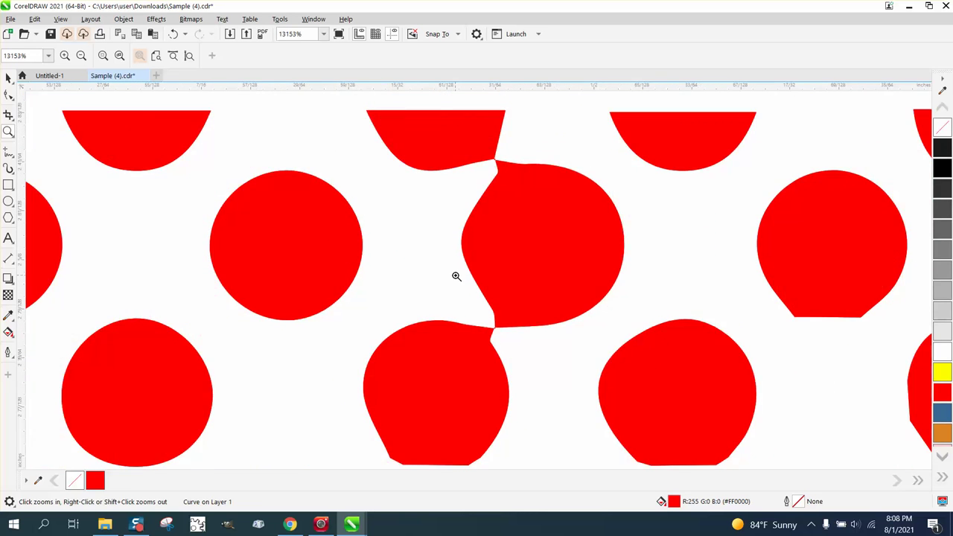
{"action": "scroll", "coordinate": [465, 276], "scroll_direction": "down", "scroll_amount": 2}
{"action": "scroll", "coordinate": [532, 325], "scroll_direction": "down", "scroll_amount": 2}
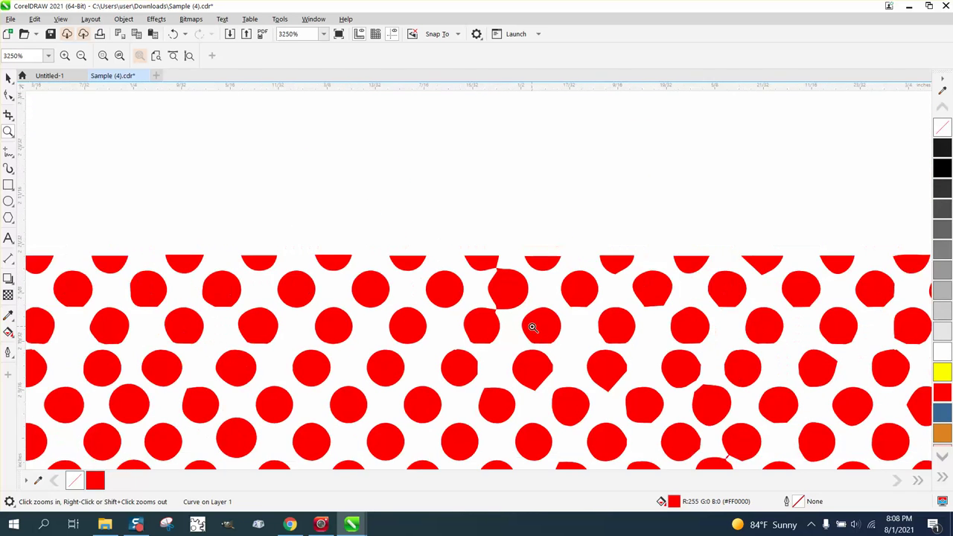
{"action": "scroll", "coordinate": [465, 287], "scroll_direction": "down", "scroll_amount": 6}
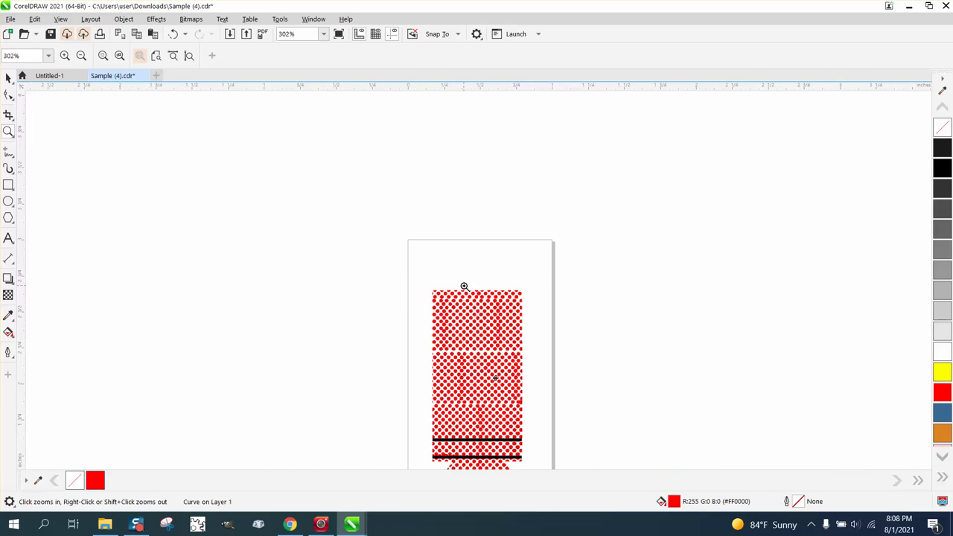
{"action": "scroll", "coordinate": [521, 372], "scroll_direction": "up", "scroll_amount": 6}
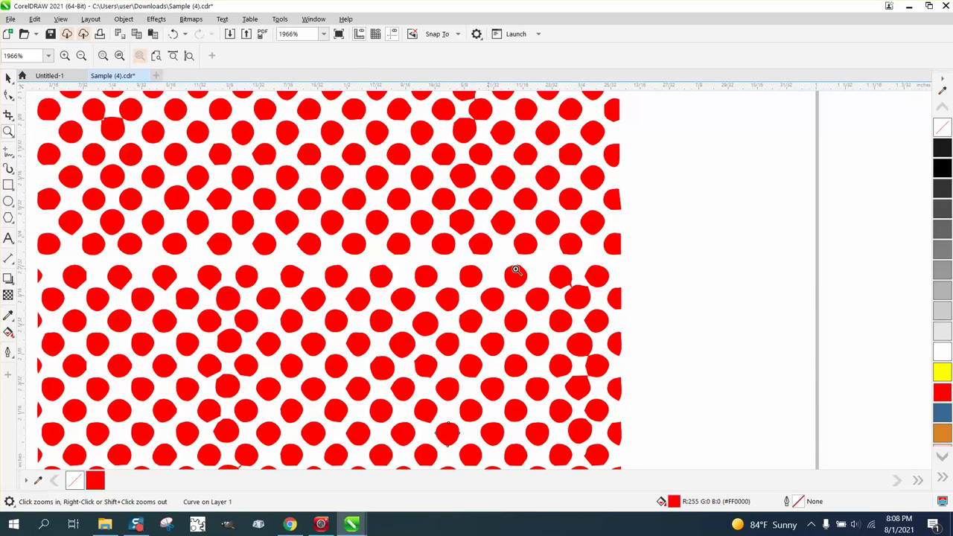
{"action": "scroll", "coordinate": [539, 264], "scroll_direction": "down", "scroll_amount": 1}
{"action": "scroll", "coordinate": [539, 264], "scroll_direction": "down", "scroll_amount": 5}
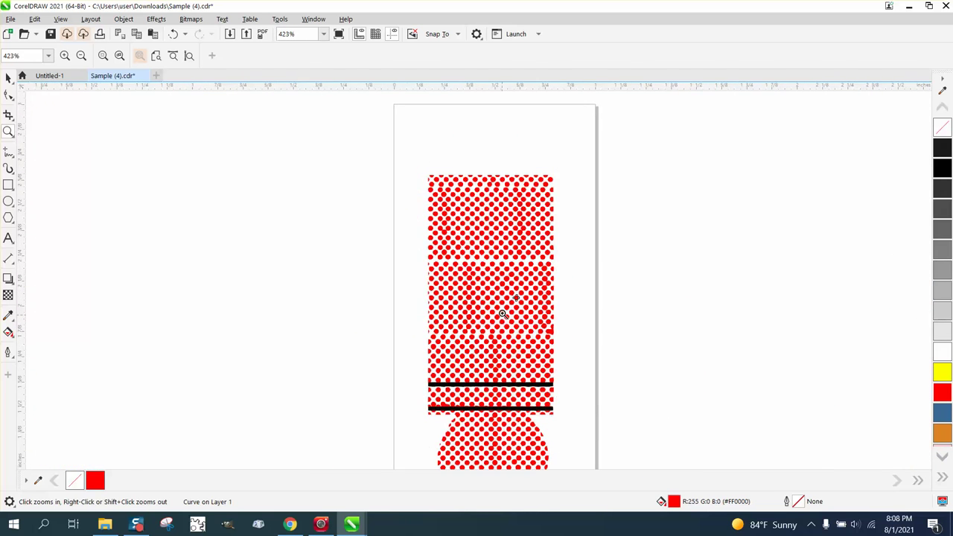
{"action": "scroll", "coordinate": [479, 276], "scroll_direction": "down", "scroll_amount": 2}
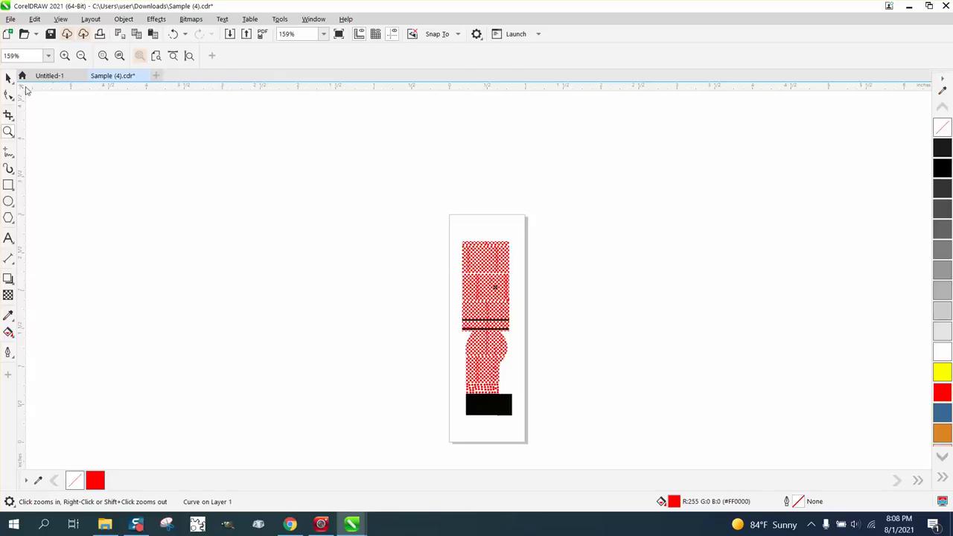
Fill the dots in the topmost part of the figure with blue, #396A96
{"action": "left_click", "coordinate": [8, 78]}
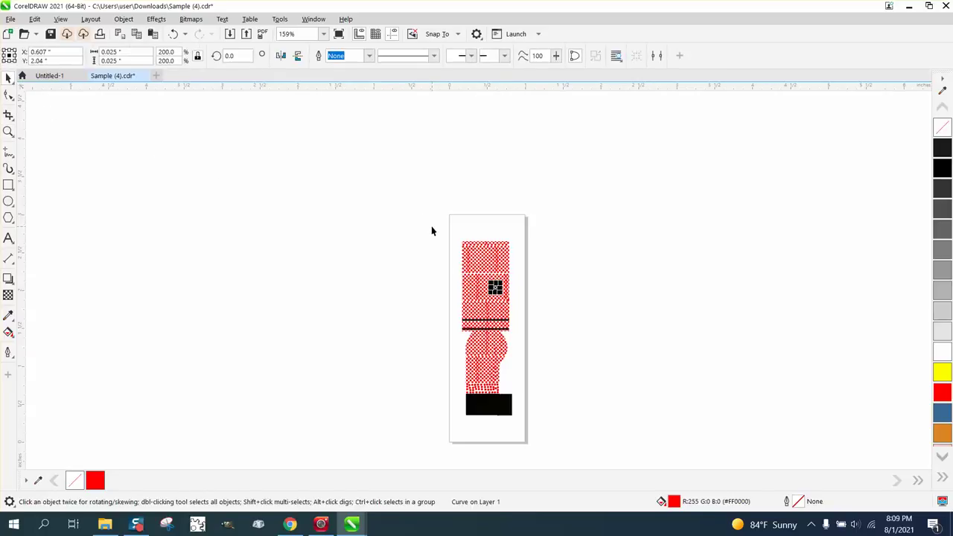
{"action": "left_click_drag", "start_coordinate": [437, 234], "coordinate": [488, 275]}
{"action": "left_click_drag", "start_coordinate": [552, 284], "coordinate": [552, 284]}
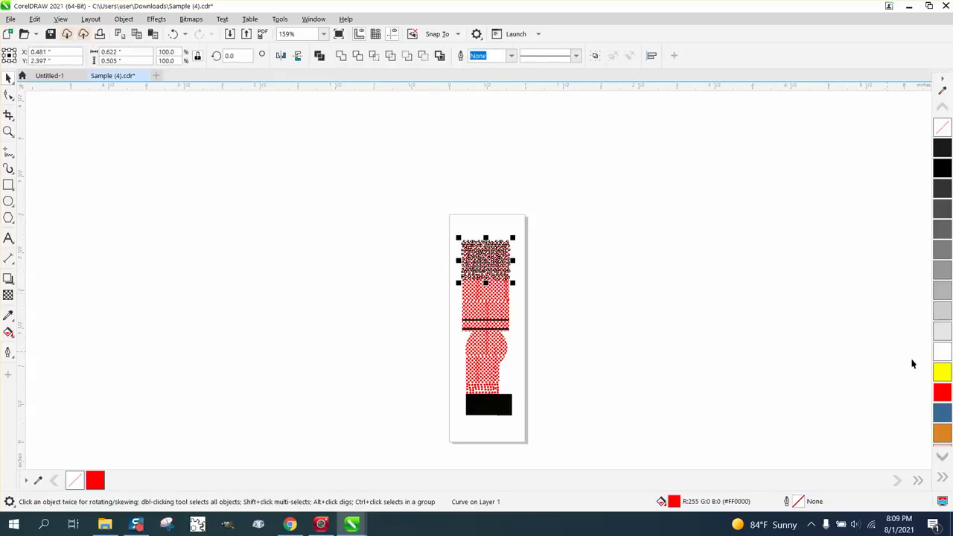
{"action": "left_click", "coordinate": [944, 415]}
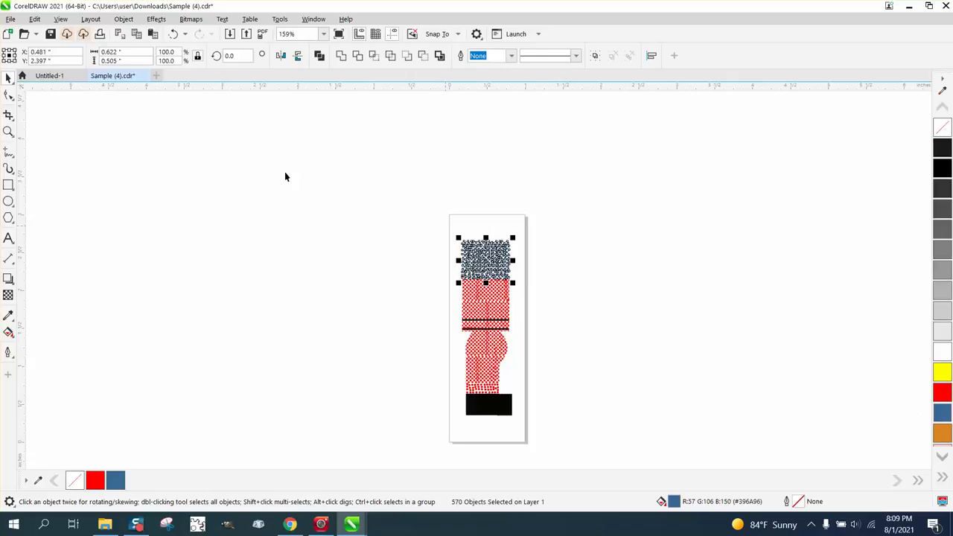
Inspect the blue dots up close and undo the blue fill
{"action": "left_click", "coordinate": [8, 132]}
{"action": "left_click_drag", "start_coordinate": [454, 245], "coordinate": [550, 277]}
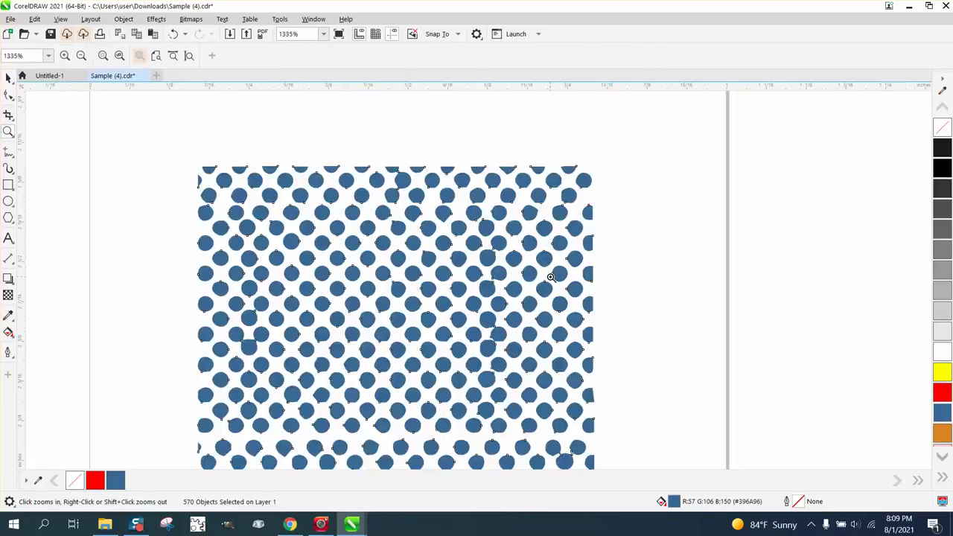
{"action": "right_click", "coordinate": [372, 158]}
{"action": "left_click", "coordinate": [173, 34]}
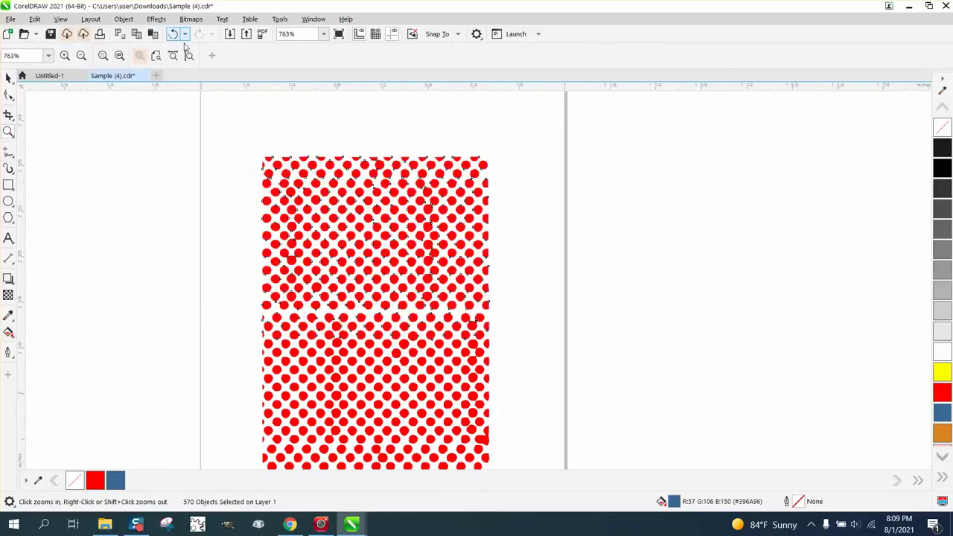
Examine the whole figure and the dots in its rounded lower section for irregular shapes and spacing
{"action": "key", "text": "F3"}
{"action": "key", "text": "F3"}
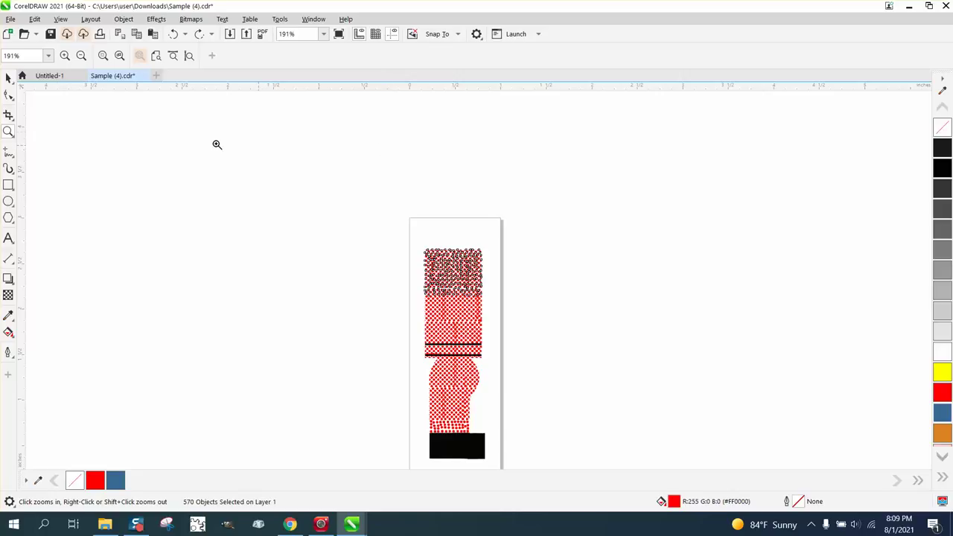
{"action": "left_click_drag", "start_coordinate": [421, 249], "coordinate": [525, 461]}
{"action": "scroll", "coordinate": [450, 255], "scroll_direction": "down", "scroll_amount": 1}
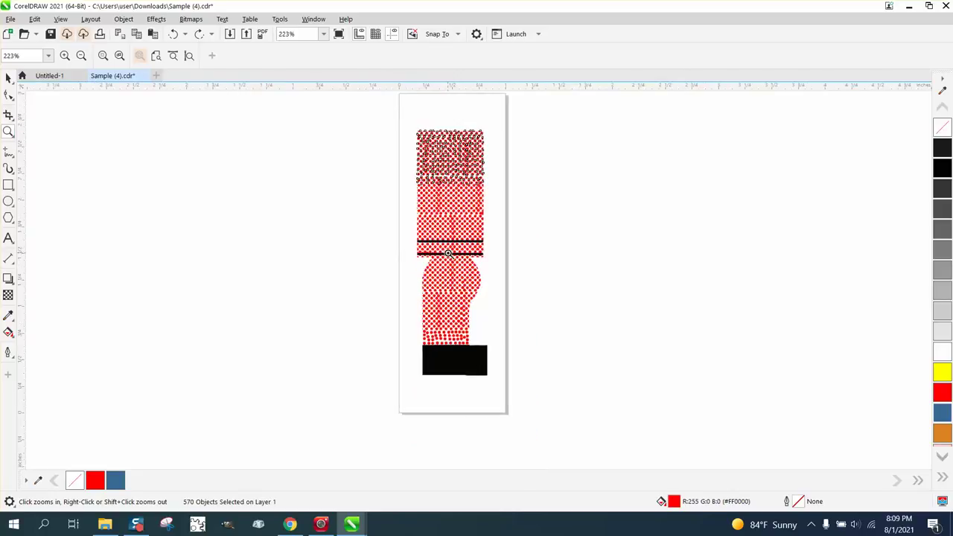
{"action": "left_click_drag", "start_coordinate": [408, 131], "coordinate": [545, 389]}
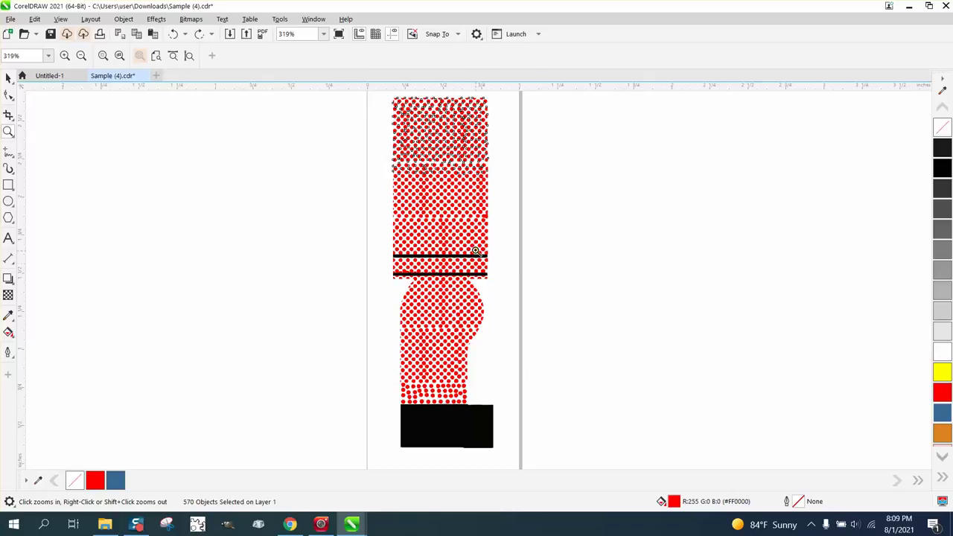
{"action": "left_click_drag", "start_coordinate": [387, 262], "coordinate": [561, 455]}
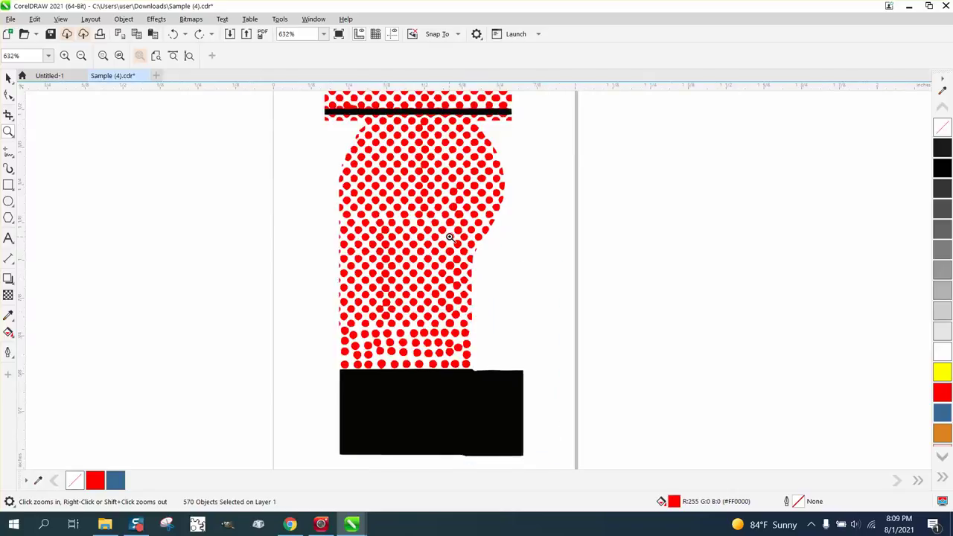
{"action": "left_click_drag", "start_coordinate": [339, 207], "coordinate": [522, 229]}
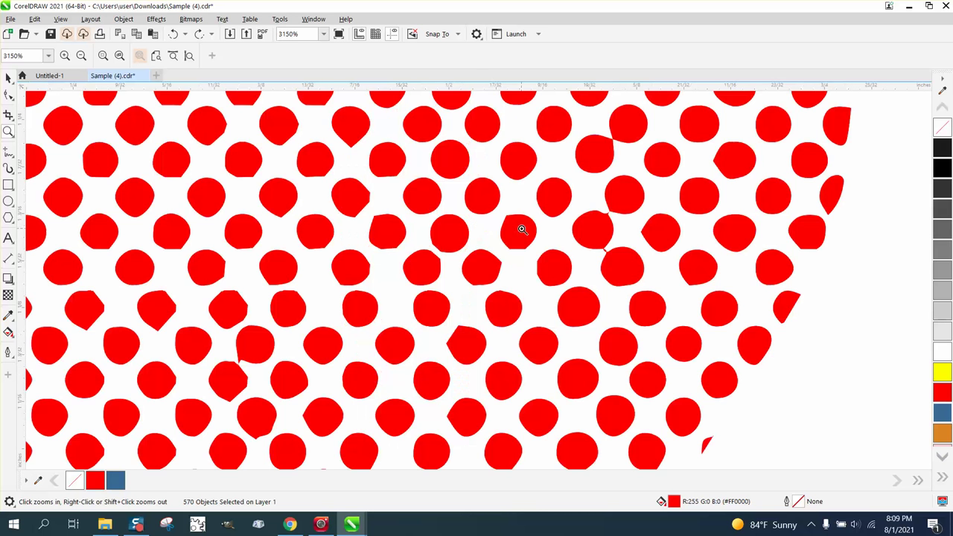
{"action": "right_click", "coordinate": [345, 231]}
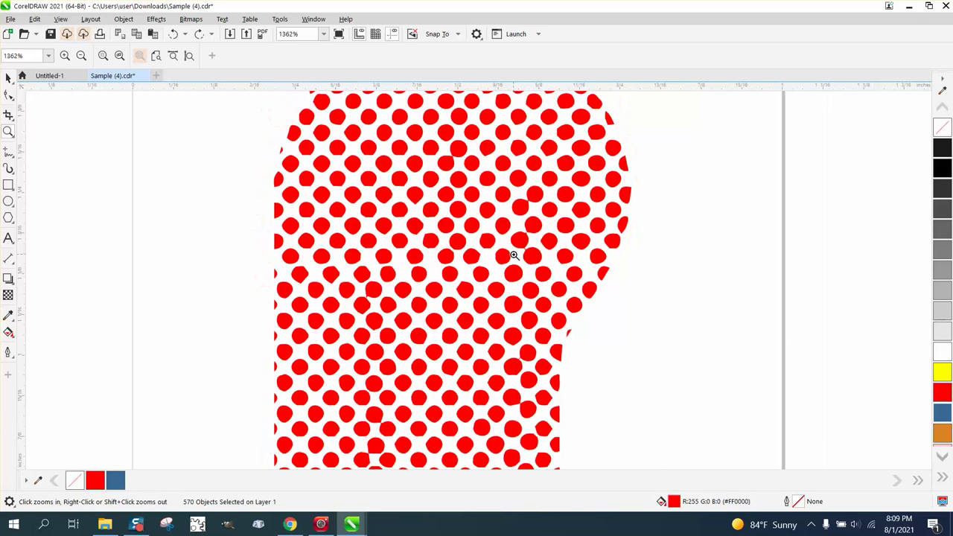
Delete an extra node from the spur on the upper edge of the dot that touches two neighbours in the rounded lower section
{"action": "left_click_drag", "start_coordinate": [519, 225], "coordinate": [554, 268]}
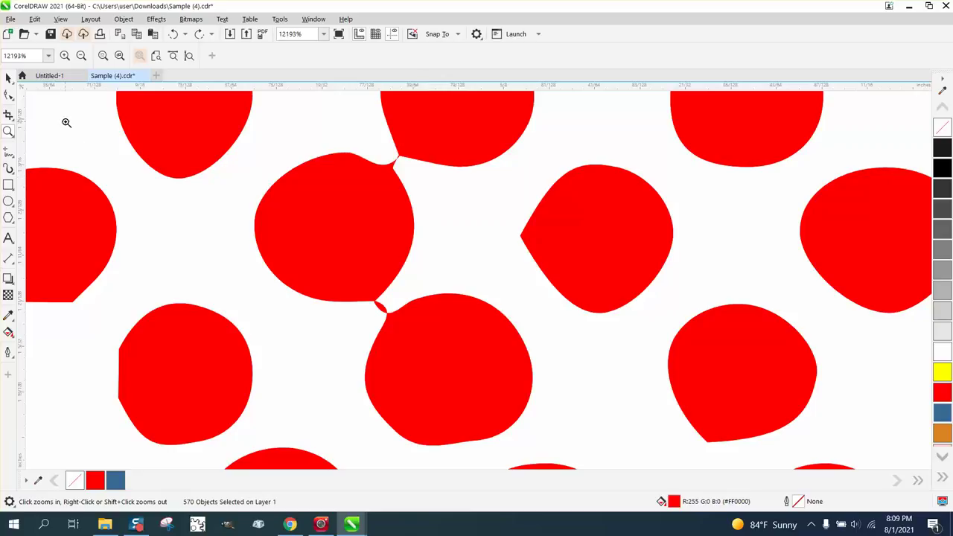
{"action": "left_click", "coordinate": [8, 95]}
{"action": "left_click", "coordinate": [332, 183]}
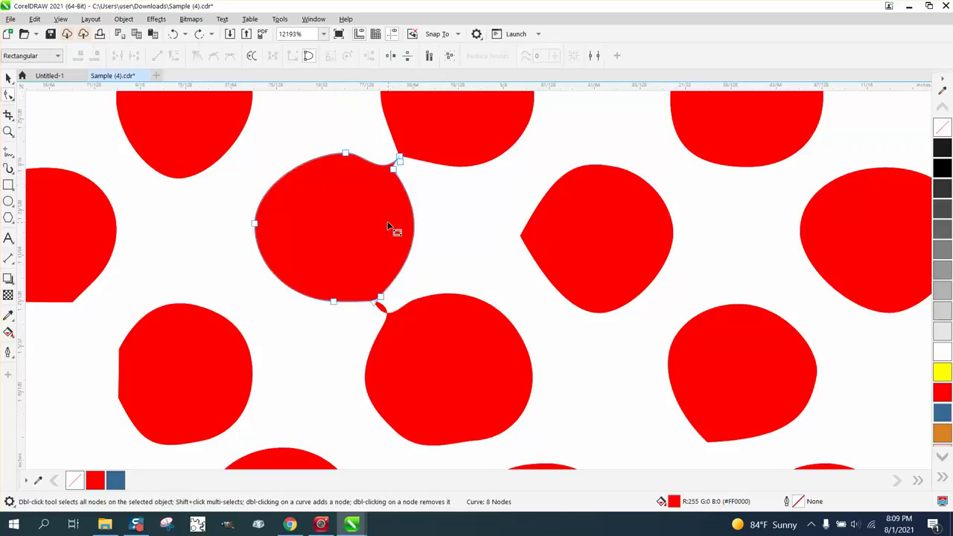
{"action": "left_click", "coordinate": [395, 164]}
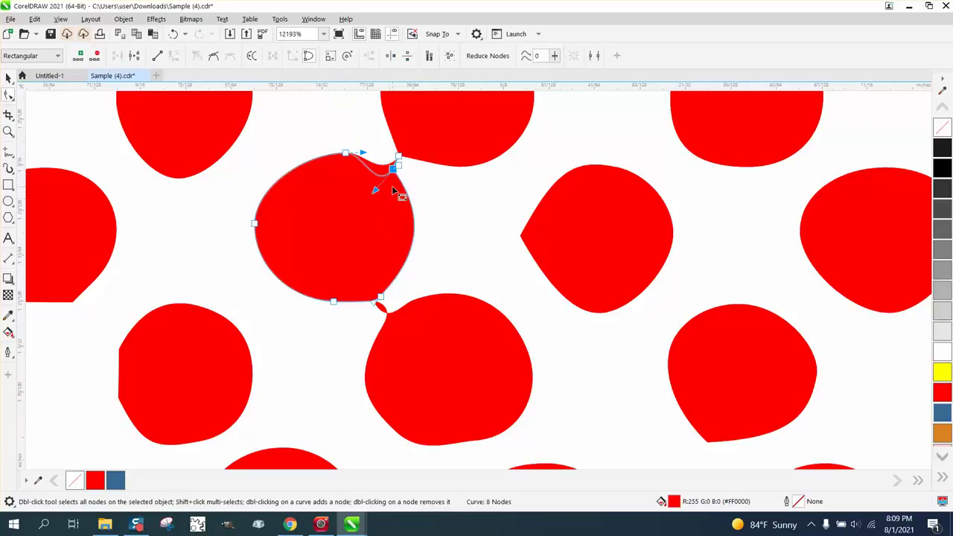
{"action": "key", "text": "Delete"}
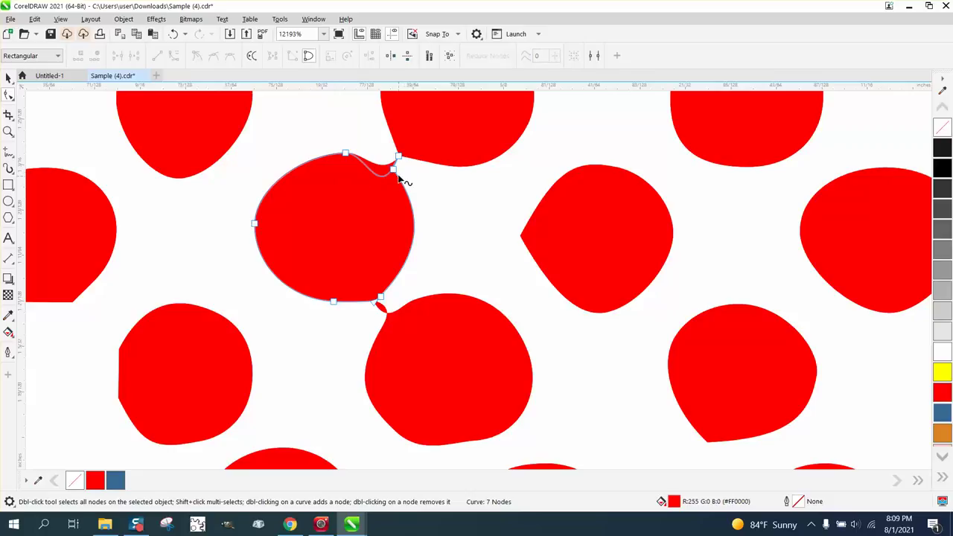
Remove the remaining spur nodes from the same dot's upper edge, separating it from the dot above with a smooth curve
{"action": "key", "text": "space"}
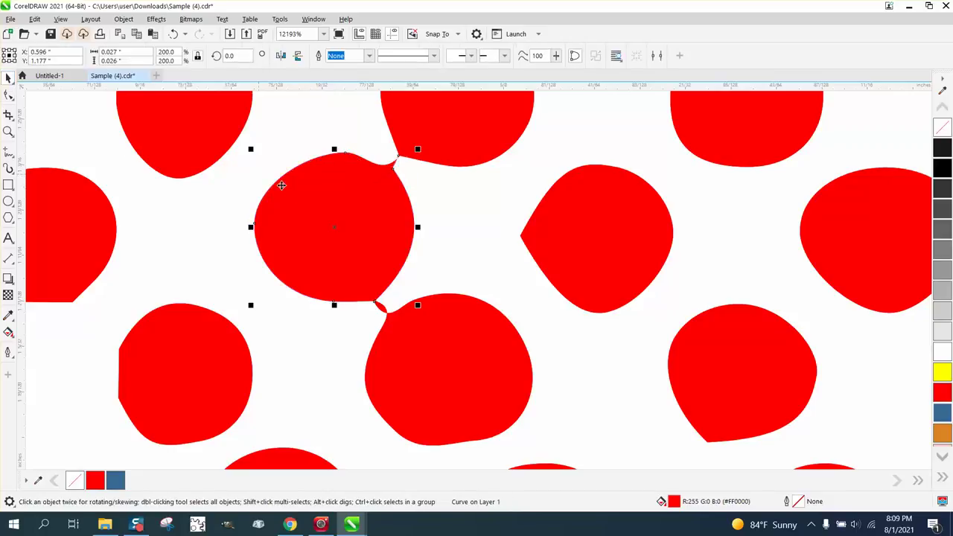
{"action": "key", "text": "Escape"}
{"action": "left_click", "coordinate": [321, 210]}
{"action": "left_click", "coordinate": [9, 95]}
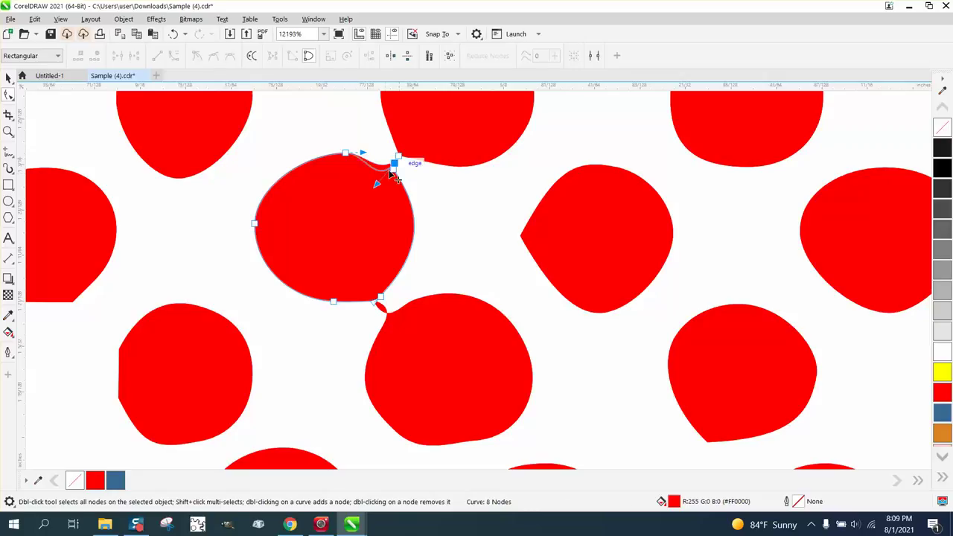
{"action": "left_click_drag", "start_coordinate": [392, 168], "coordinate": [384, 171]}
{"action": "double_click", "coordinate": [399, 157]}
{"action": "double_click", "coordinate": [391, 168]}
{"action": "double_click", "coordinate": [386, 173]}
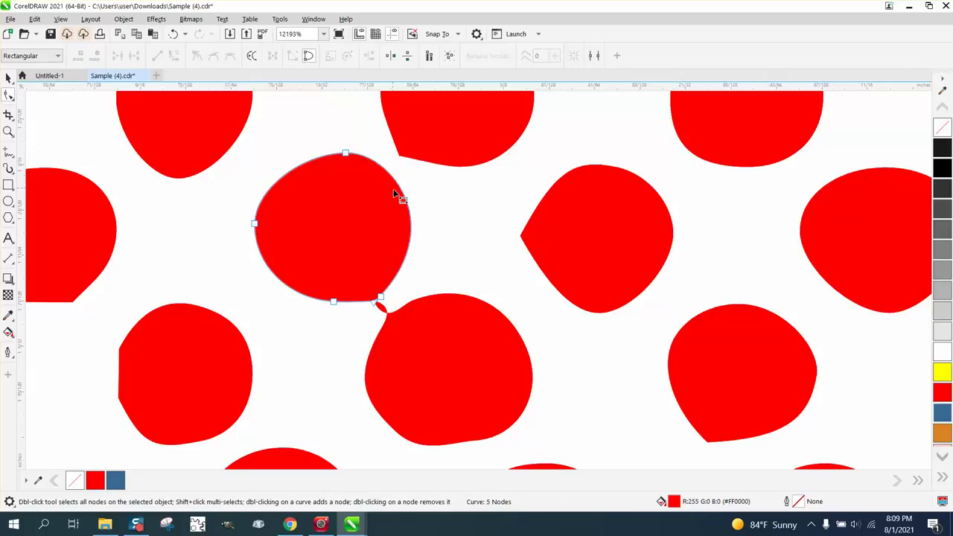
Examine the whole figure and the dots around the two black bars for irregular or touching shapes
{"action": "scroll", "coordinate": [323, 233], "scroll_direction": "down", "scroll_amount": 8}
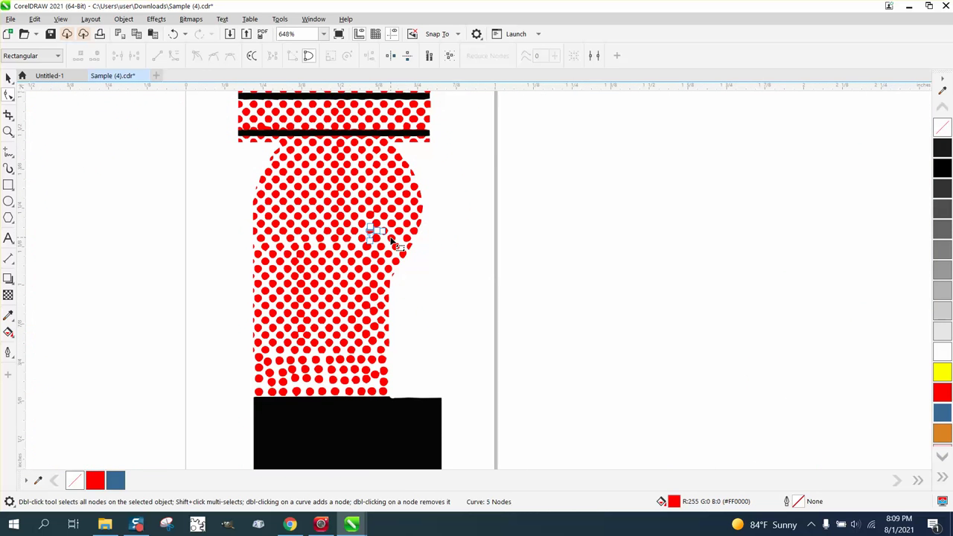
{"action": "scroll", "coordinate": [349, 223], "scroll_direction": "down", "scroll_amount": 3}
{"action": "scroll", "coordinate": [348, 222], "scroll_direction": "down", "scroll_amount": 1}
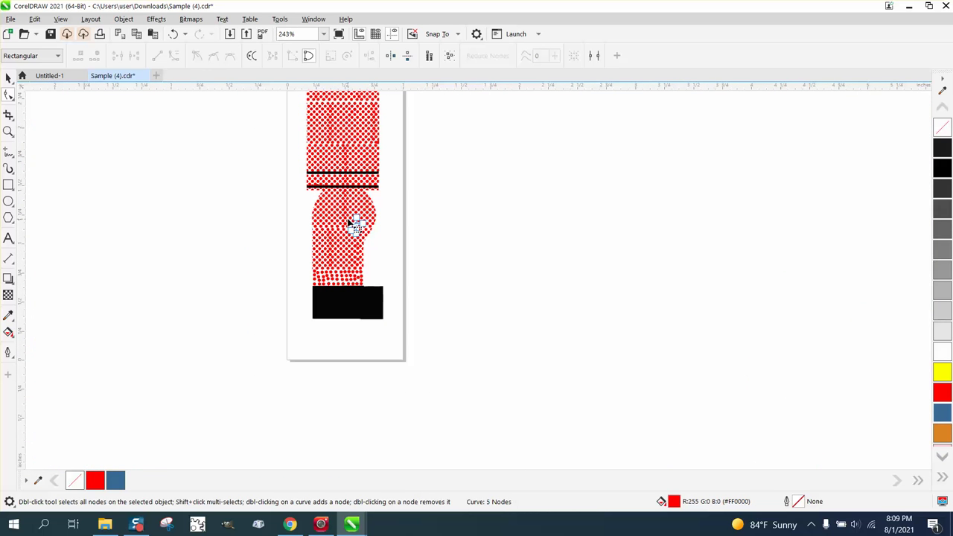
{"action": "key", "text": "z"}
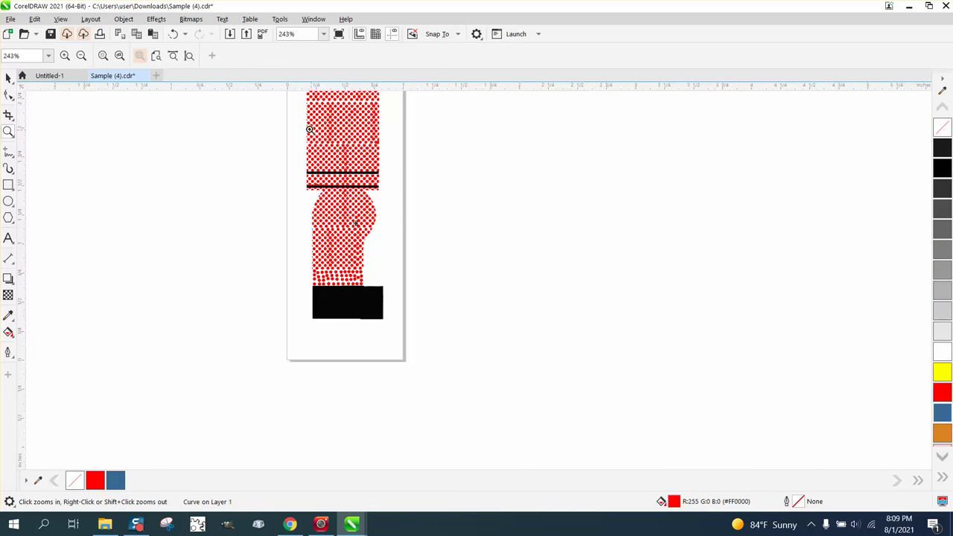
{"action": "left_click_drag", "start_coordinate": [309, 129], "coordinate": [402, 202]}
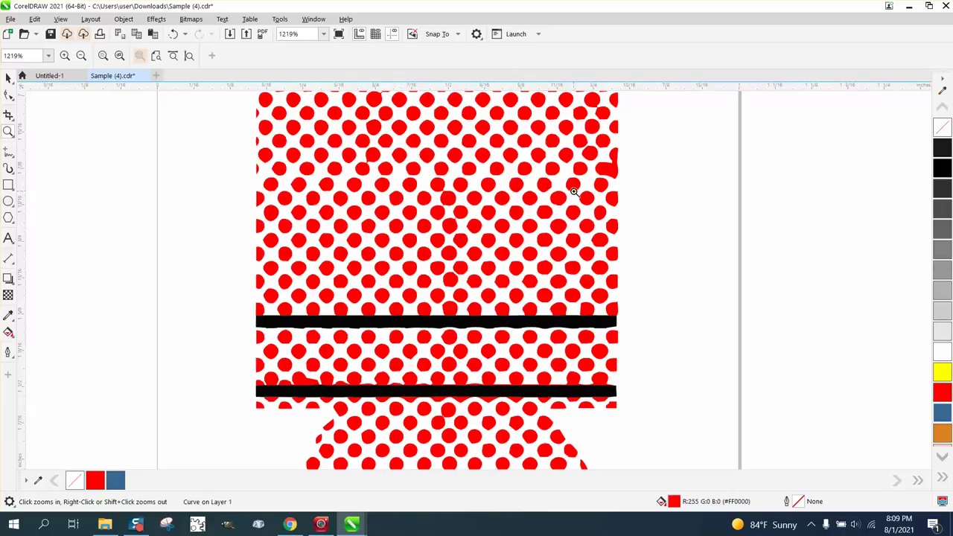
{"action": "scroll", "coordinate": [565, 190], "scroll_direction": "down", "scroll_amount": 5}
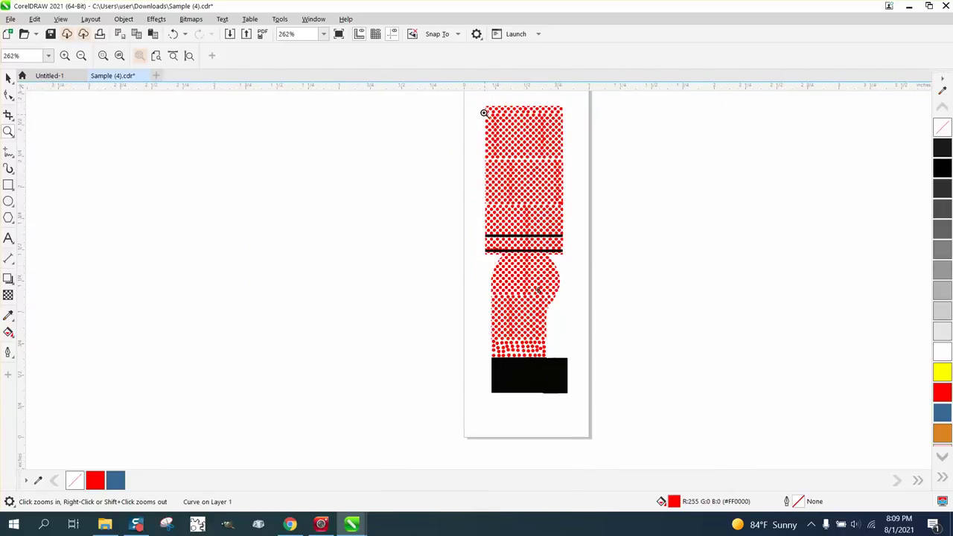
{"action": "scroll", "coordinate": [603, 393], "scroll_direction": "up", "scroll_amount": 1}
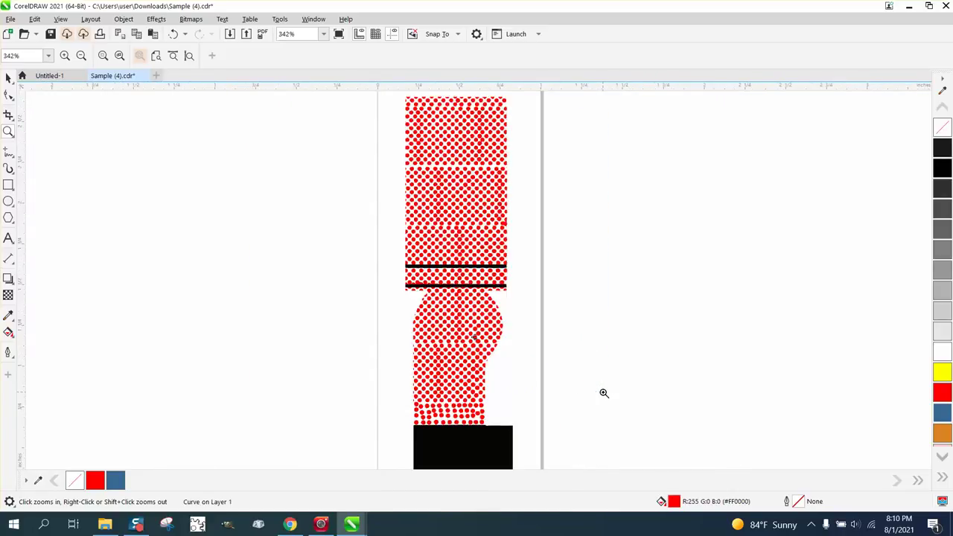